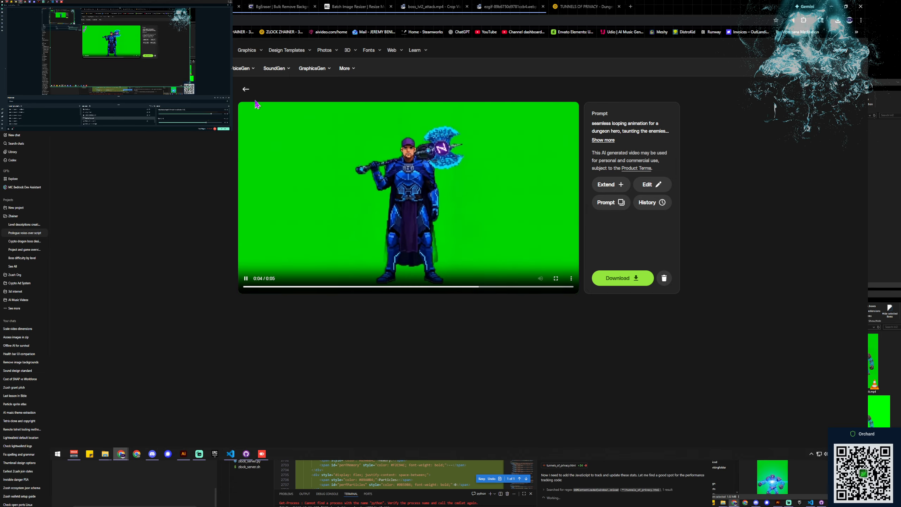
Return to the video generation prompt and set the green-screen rock boss image as both the start frame and the end frame
left_click(246, 90)
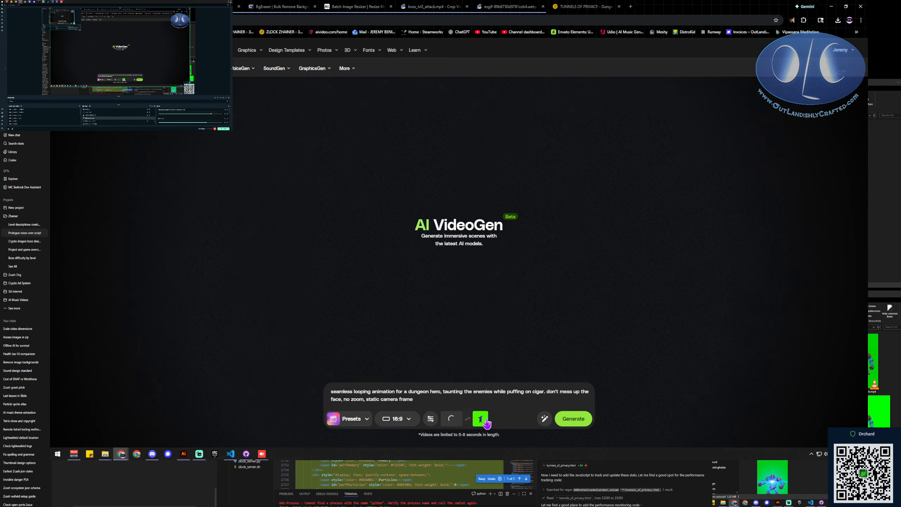
mouse_move(448, 419)
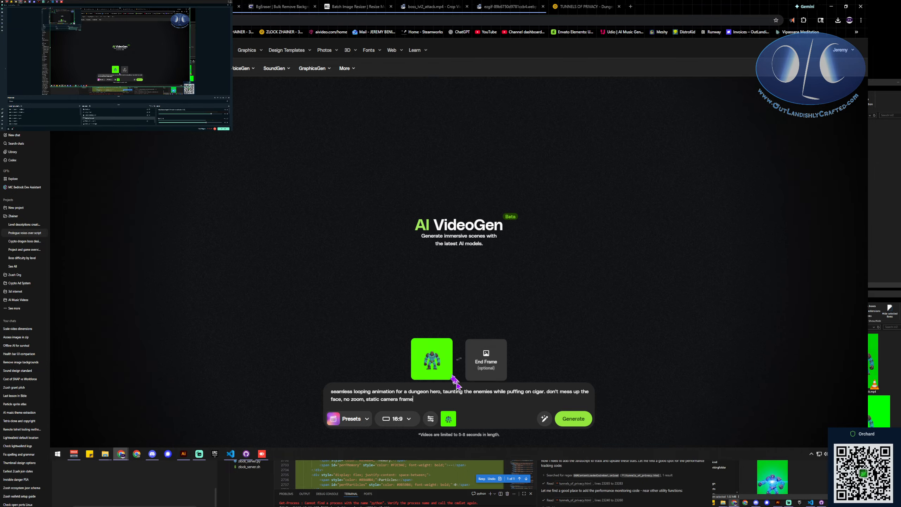
left_click(486, 360)
left_click(459, 360)
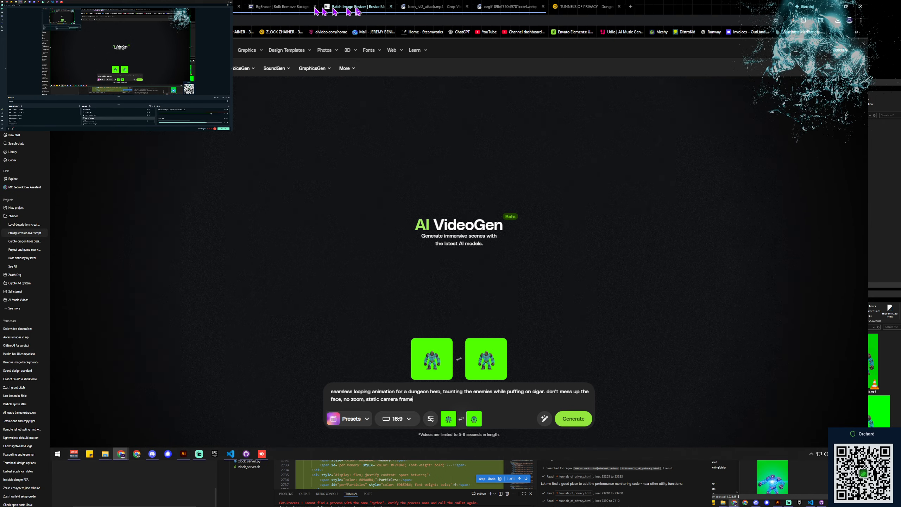
Mark a square 704 × 704 px crop area around the boss in boss_lvl2_attack.mp4, at left 0 and top 240
left_click(433, 7)
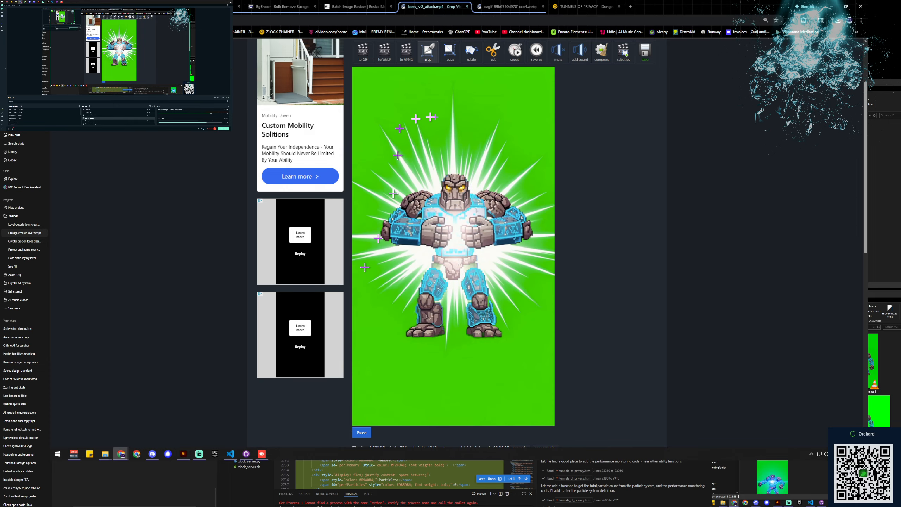
scroll(466, 335, "down", 3)
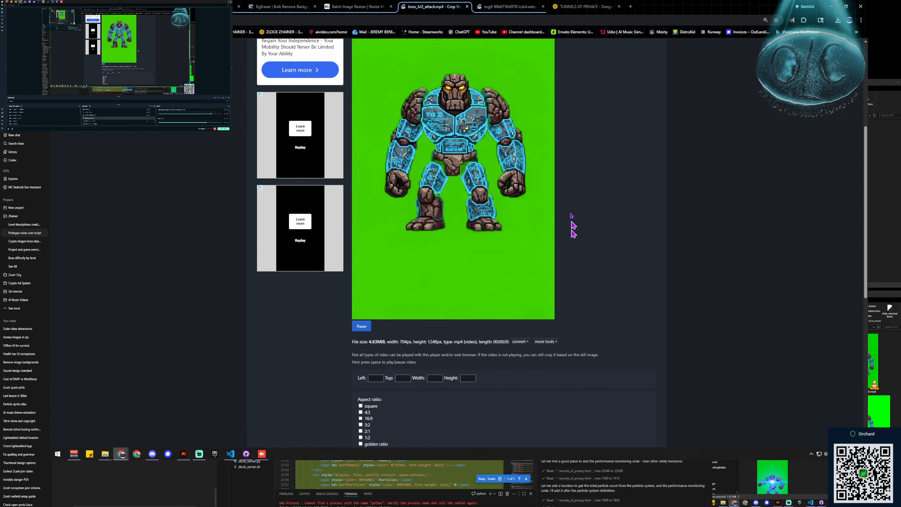
scroll(574, 228, "up", 3)
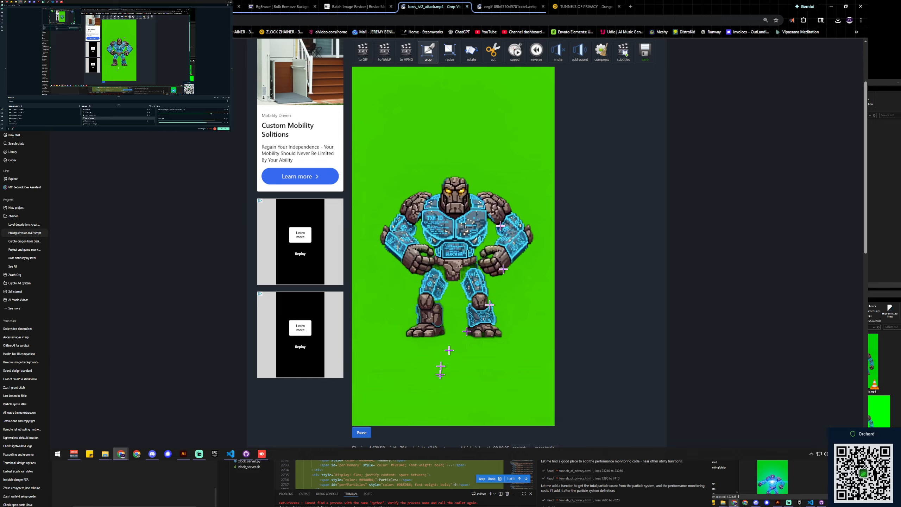
scroll(353, 134, "down", 3)
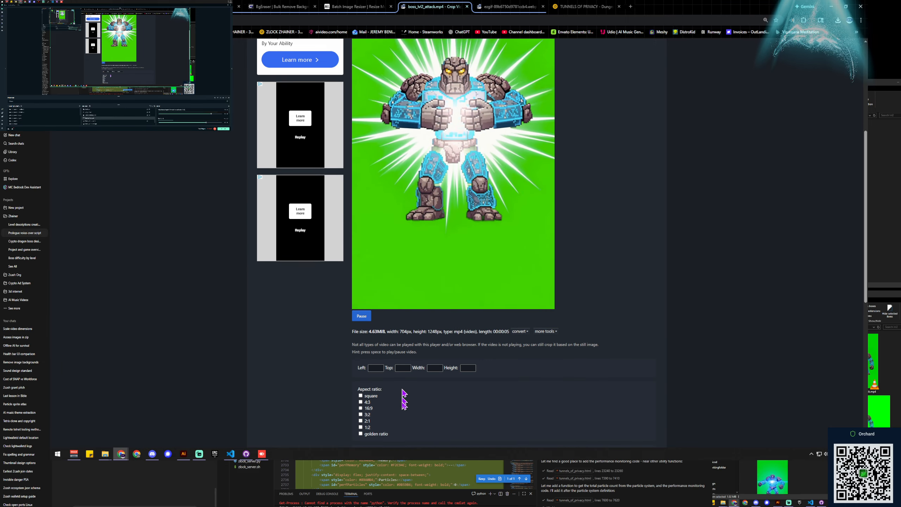
scroll(423, 339, "up", 2)
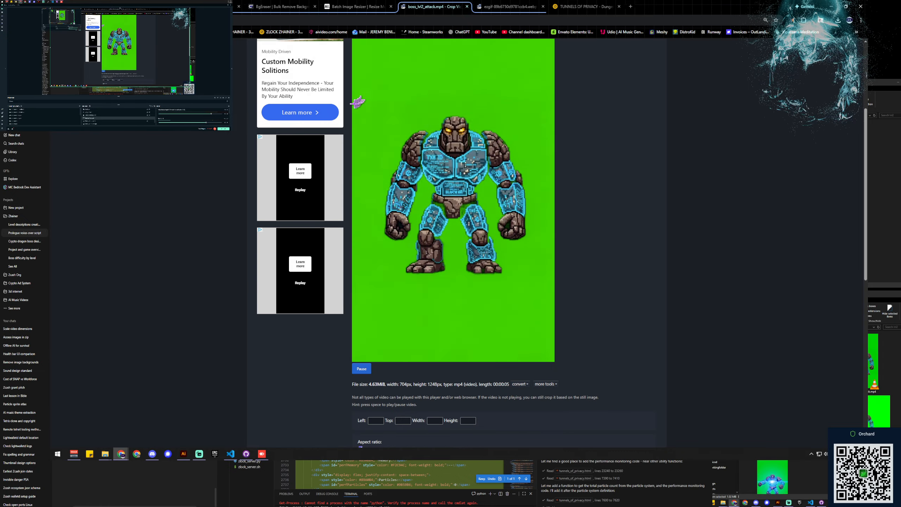
left_click_drag(356, 103, 566, 271)
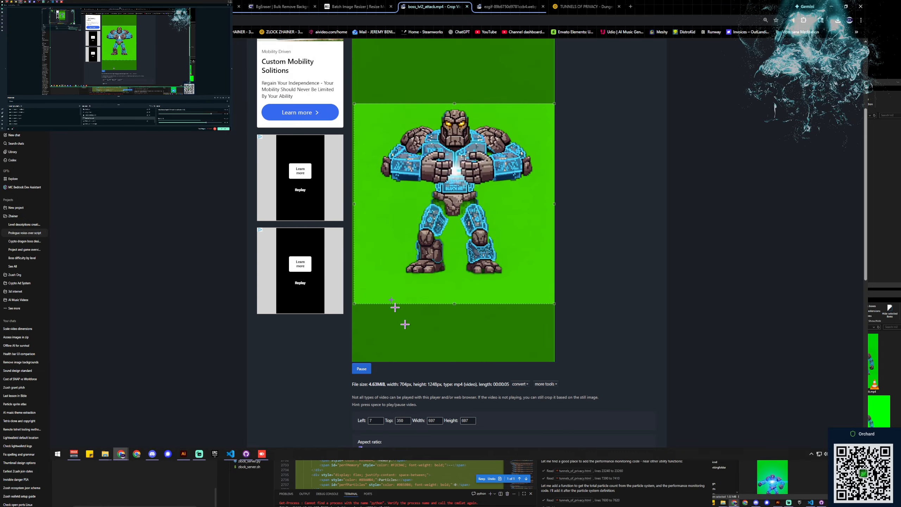
left_click_drag(353, 203, 351, 207)
left_click_drag(412, 215, 465, 186)
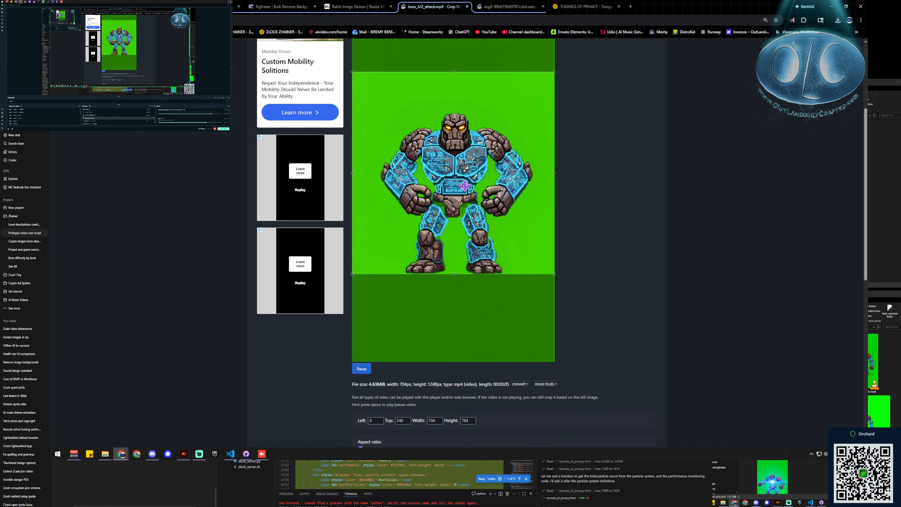
left_click_drag(466, 191, 466, 190)
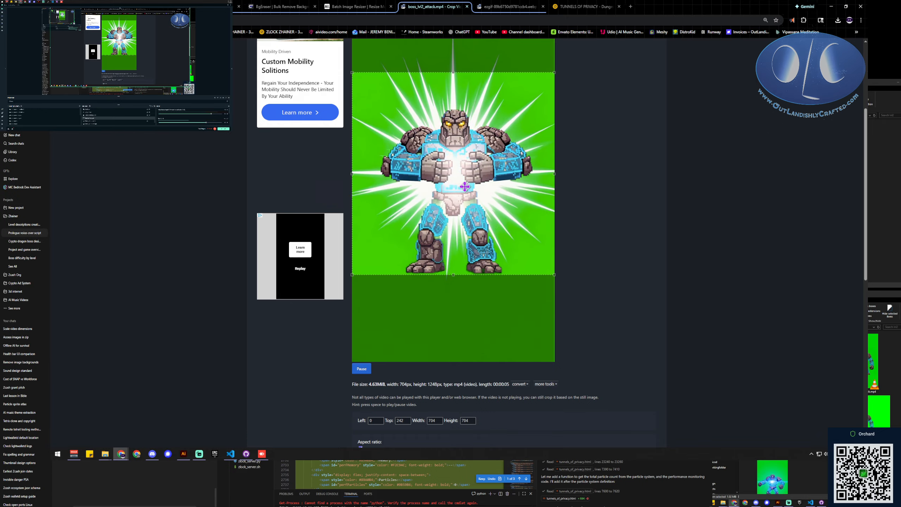
Crop the video to the square selection, keeping the original output format, and compare the result with the selection
scroll(550, 354, "down", 2)
scroll(549, 354, "down", 5)
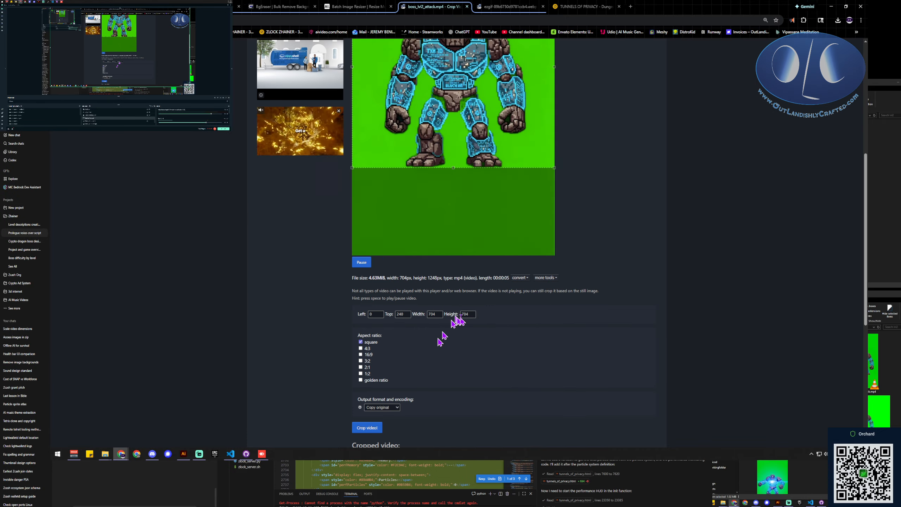
scroll(331, 354, "down", 2)
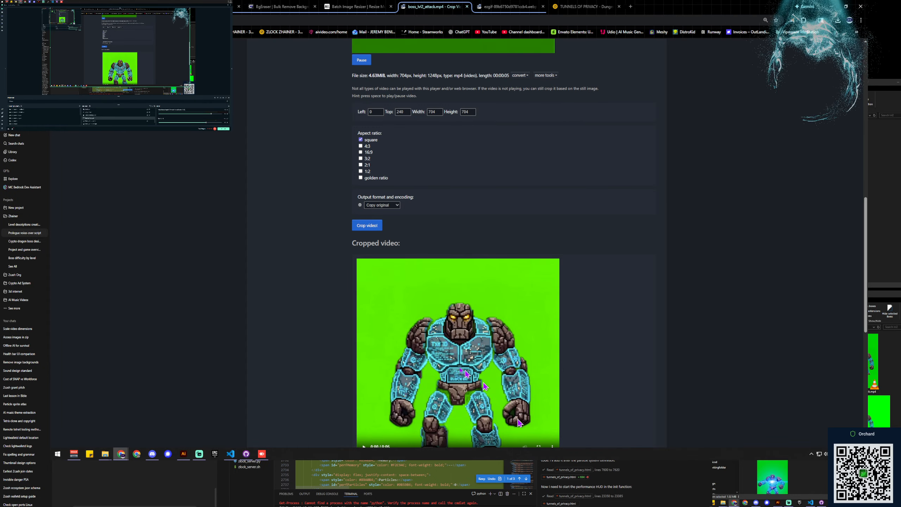
scroll(321, 301, "down", 4)
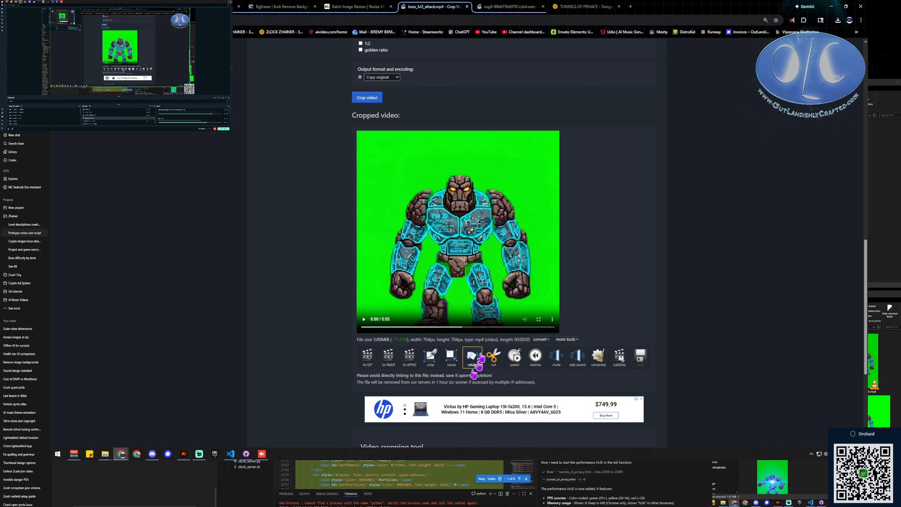
scroll(345, 334, "up", 10)
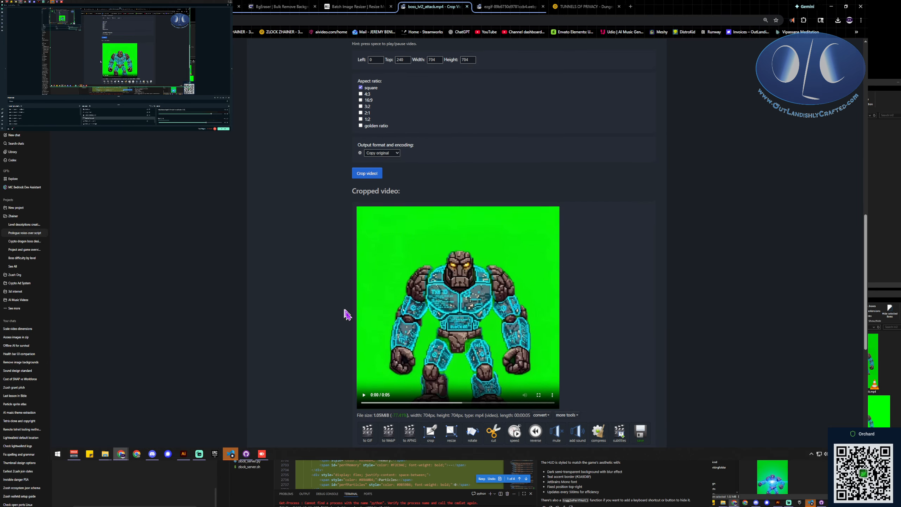
scroll(344, 332, "up", 2)
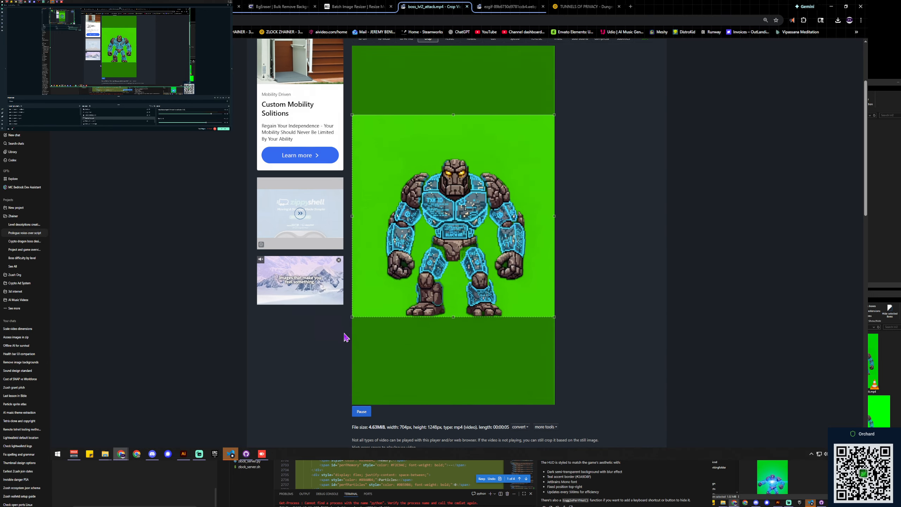
Convert the cropped boss video to an animated WebP at 16 FPS and original size
scroll(344, 334, "down", 10)
scroll(344, 336, "down", 5)
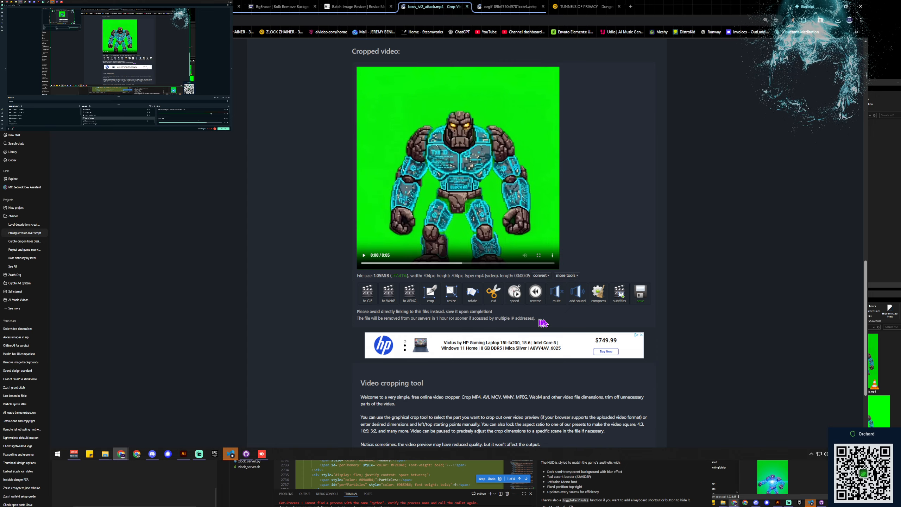
scroll(291, 311, "down", 2)
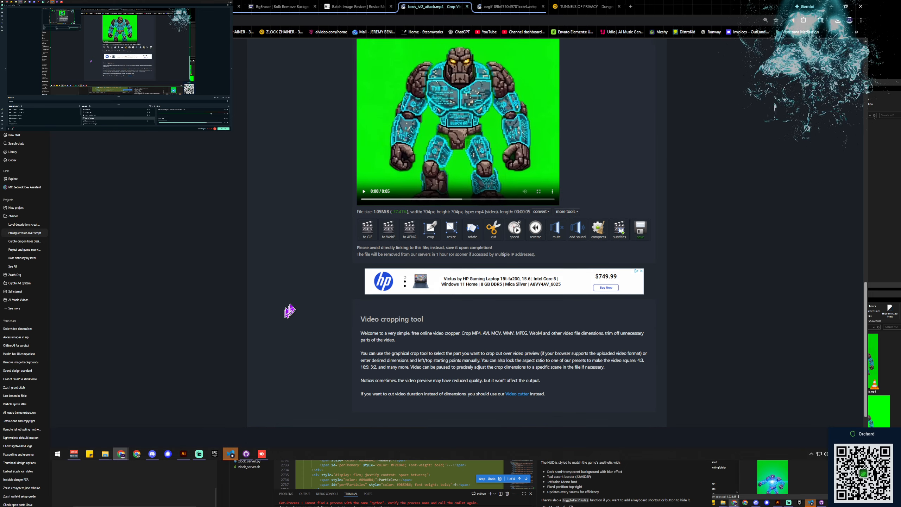
scroll(300, 305, "up", 4)
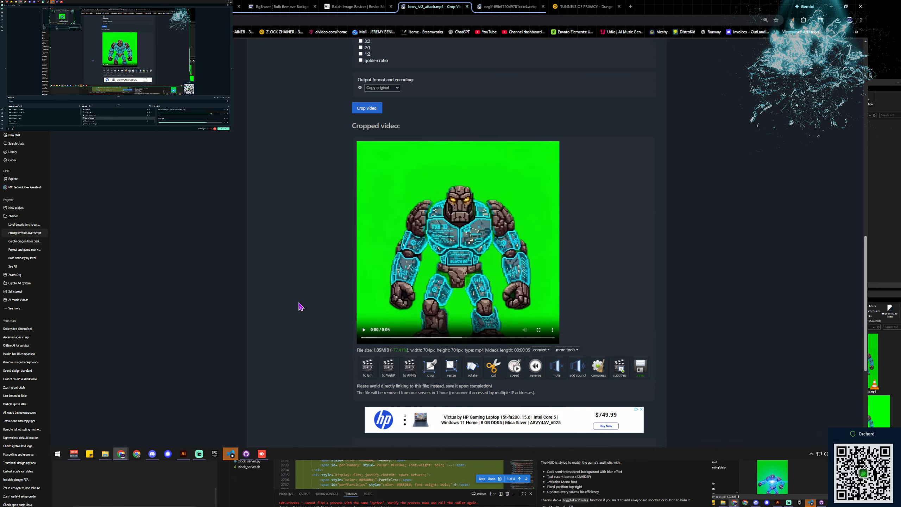
left_click(388, 369)
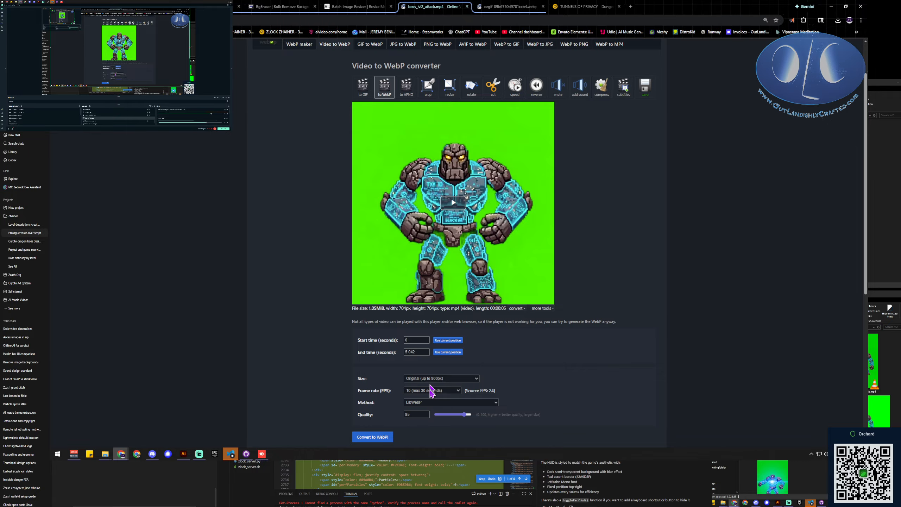
left_click(431, 390)
left_click(431, 373)
scroll(408, 373, "down", 2)
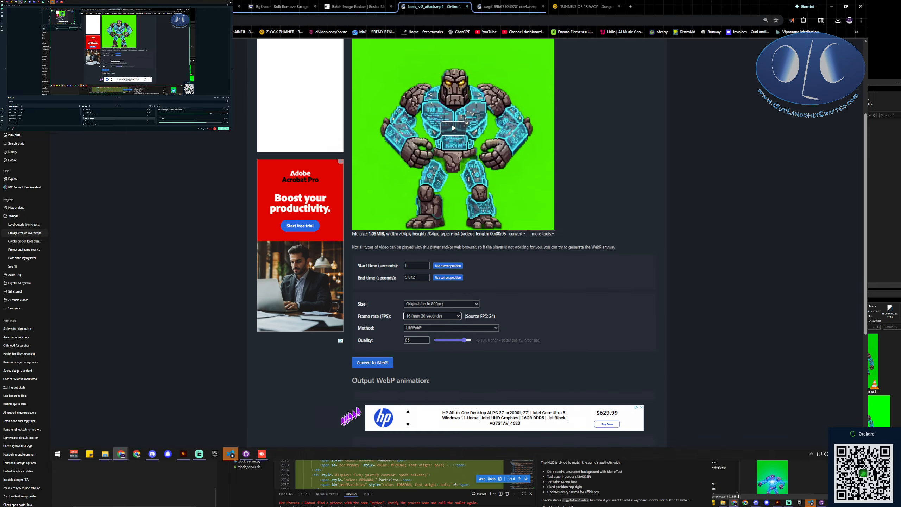
left_click(368, 364)
Open the effects for the WebP animation and replace the custom green #44cf00, sampled from the background, with transparency
scroll(525, 343, "up", 2)
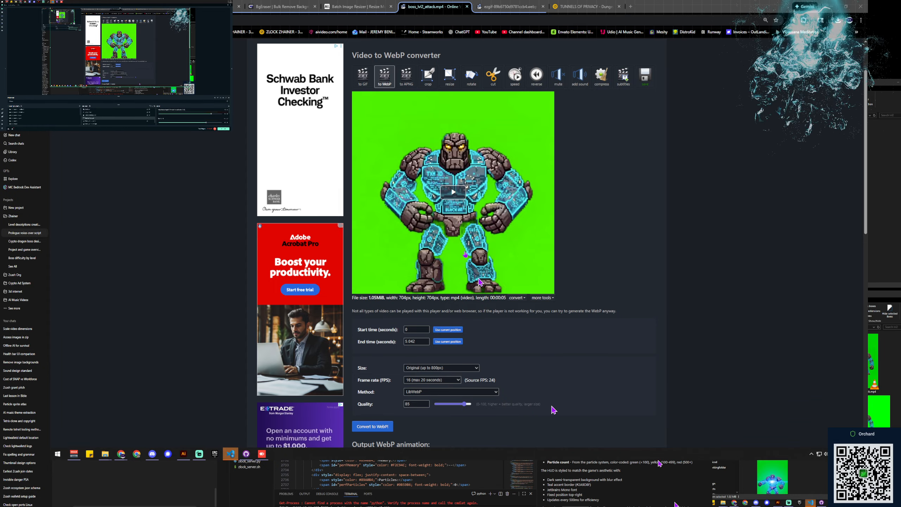
scroll(456, 334, "down", 2)
scroll(456, 334, "down", 9)
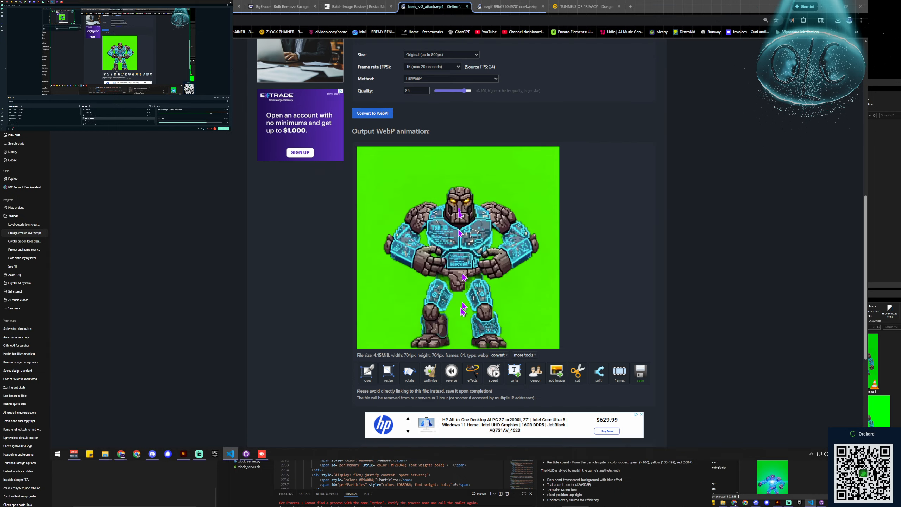
left_click(472, 303)
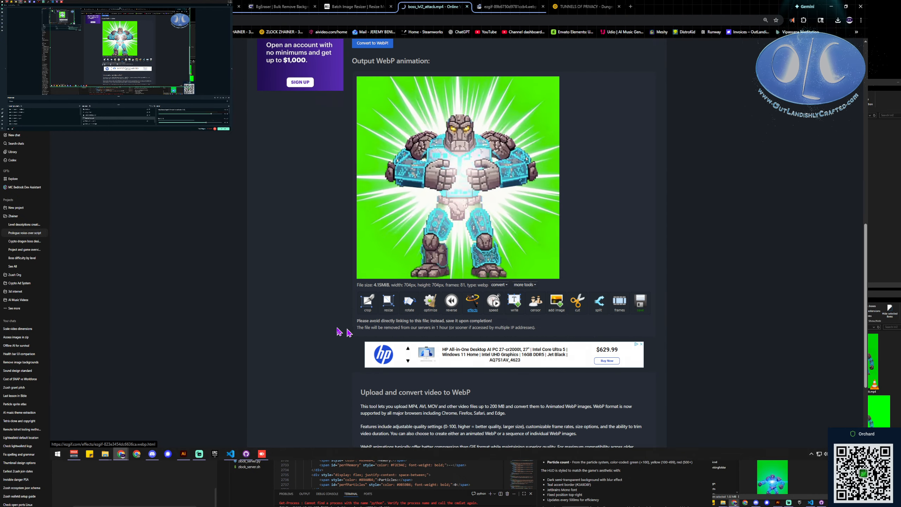
scroll(321, 324, "down", 6)
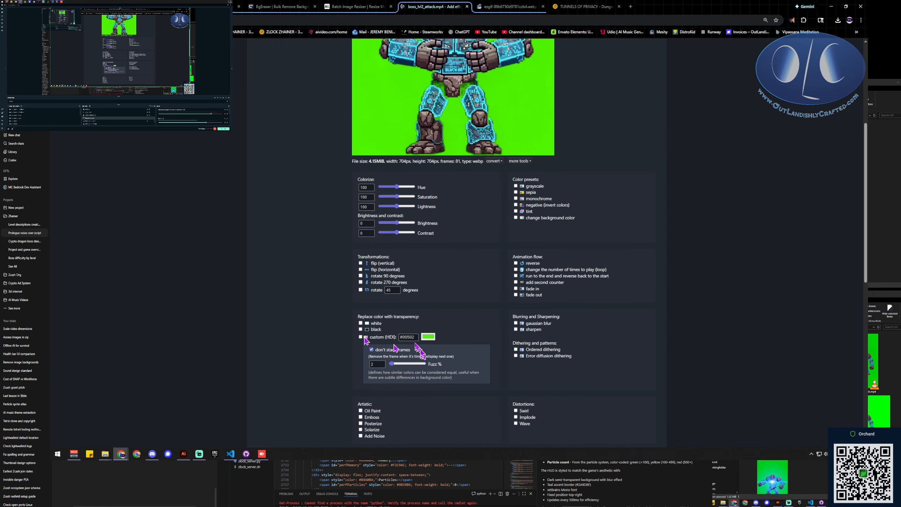
left_click(360, 337)
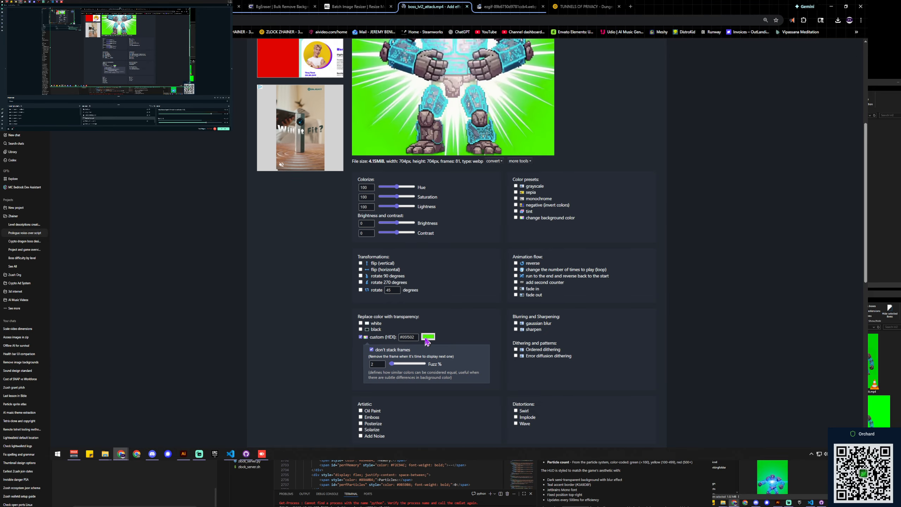
left_click(429, 337)
left_click(427, 387)
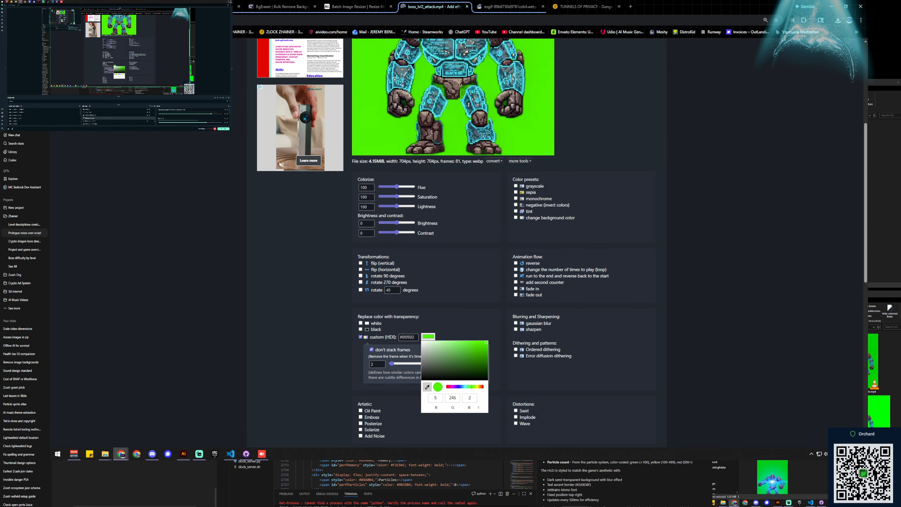
left_click(417, 120)
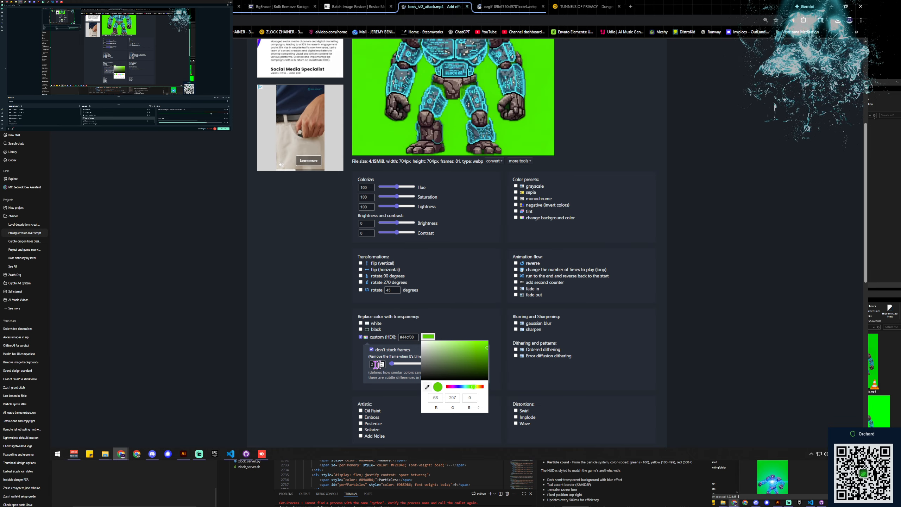
Set the transparency fuzz to 30% and apply the effect to the boss animation
left_click_drag(376, 364, 368, 366)
type("30")
scroll(355, 373, "down", 5)
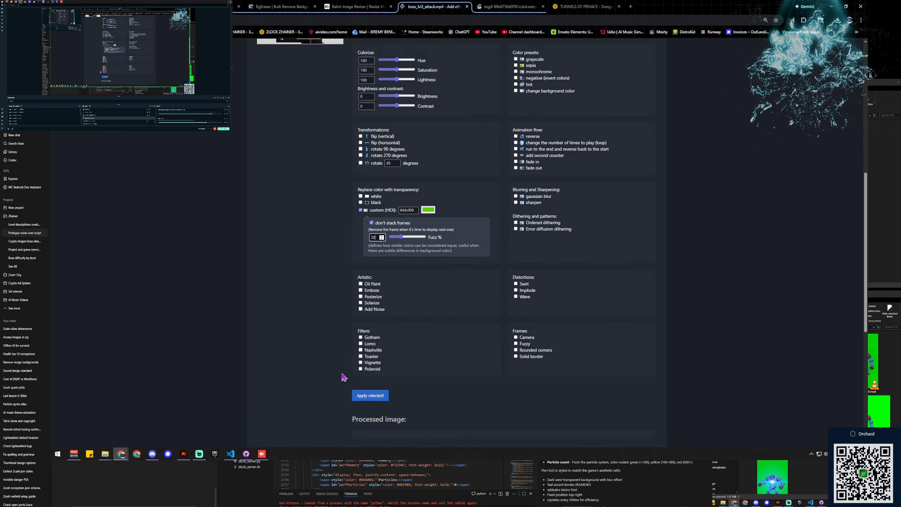
scroll(316, 311, "down", 4)
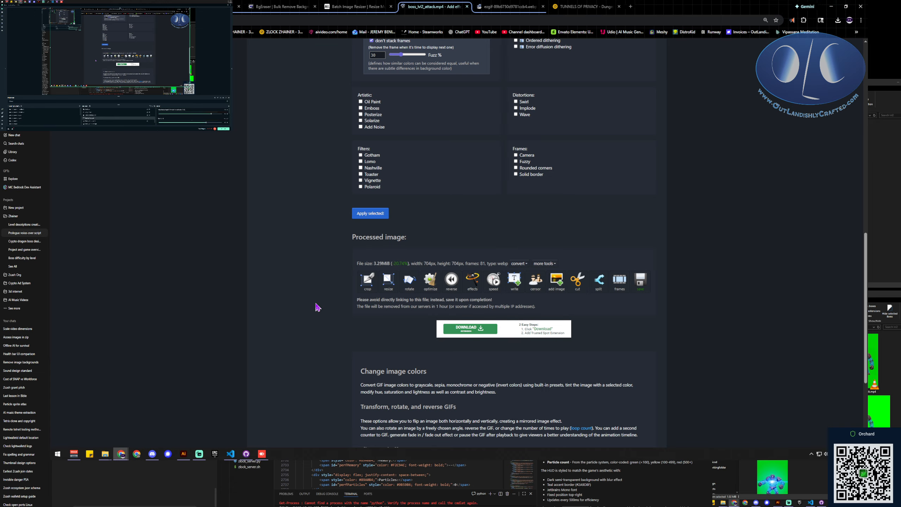
scroll(317, 308, "down", 3)
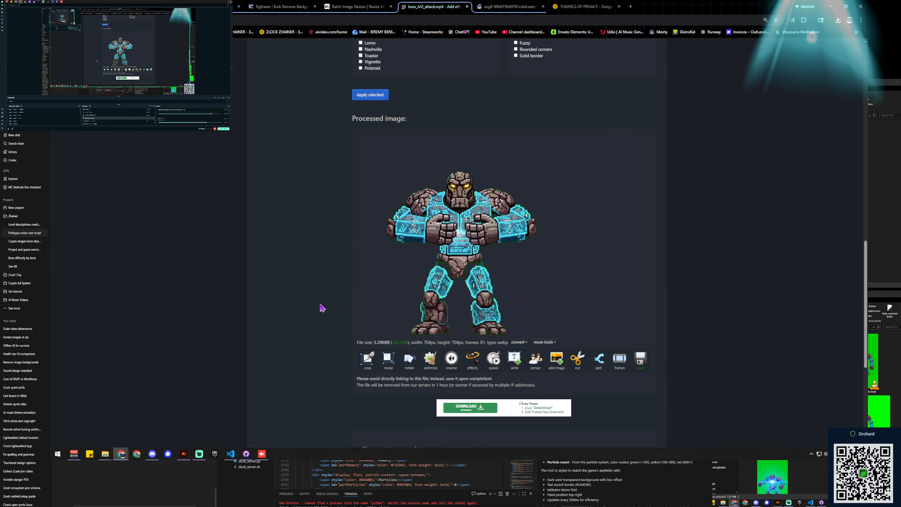
scroll(320, 308, "down", 1)
scroll(282, 315, "down", 2)
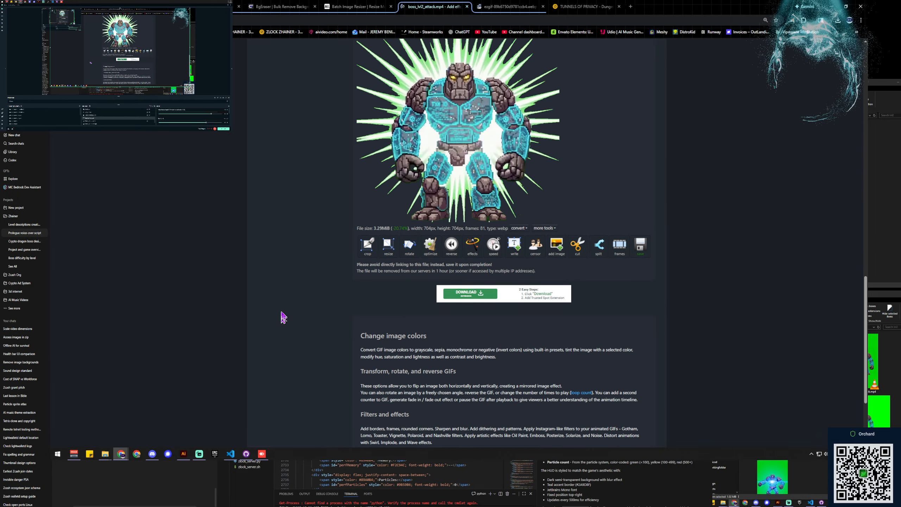
Review the transparent boss animation and save the processed WebP into the bosses/lvl2 folder
scroll(282, 316, "up", 2)
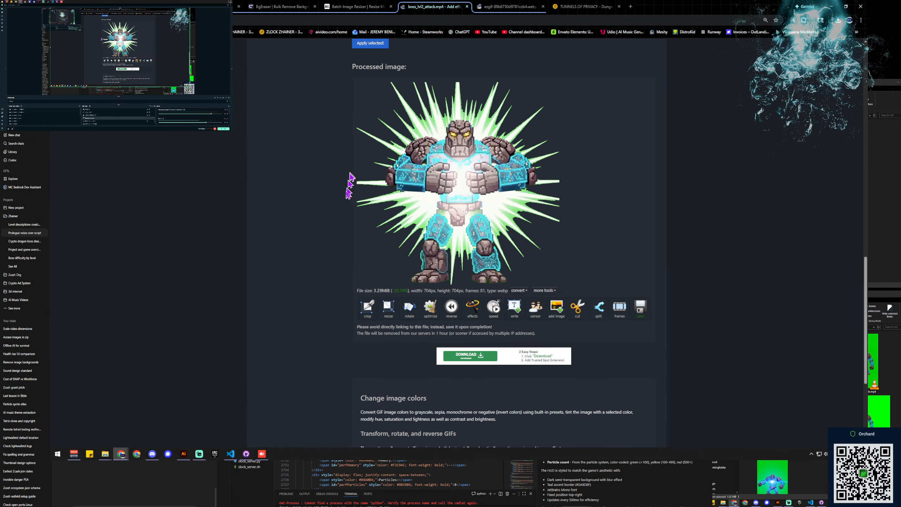
scroll(499, 288, "down", 1)
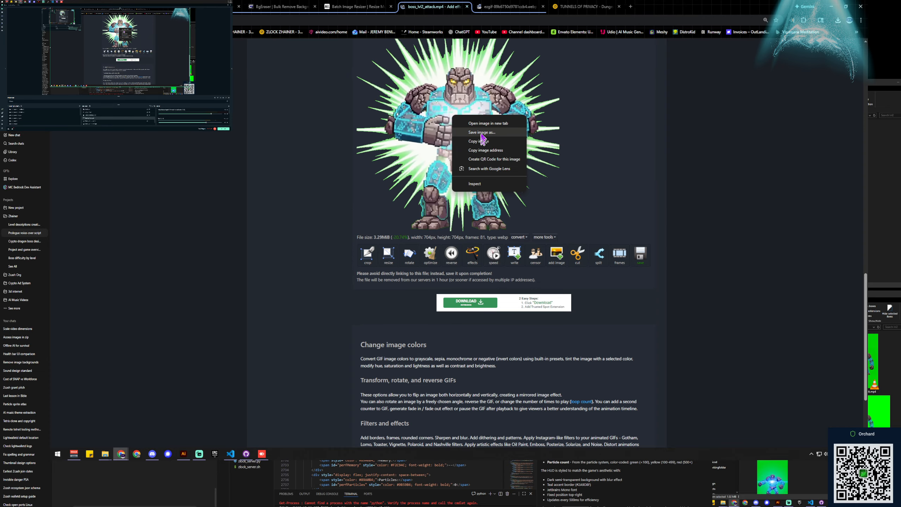
left_click(482, 133)
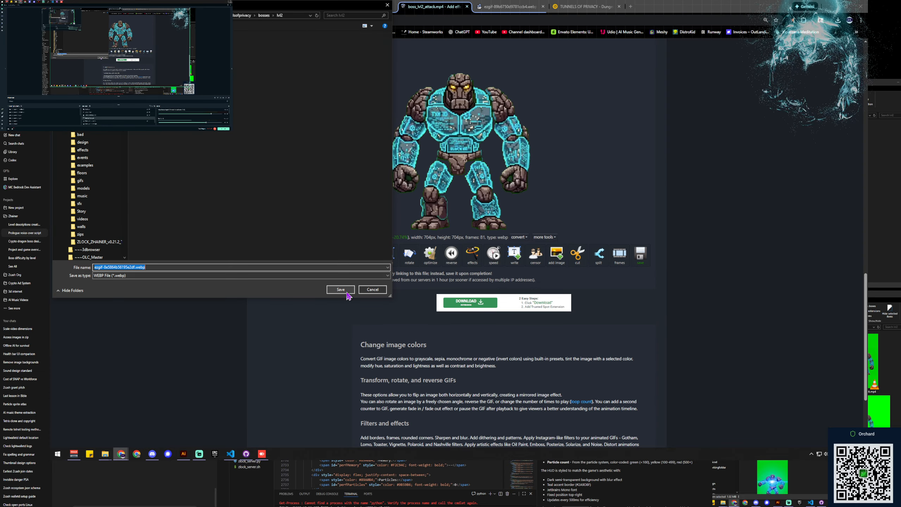
left_click(347, 295)
Open a fresh GIF to Sprite Sheet converter and upload the saved boss attack WebP file
left_click(510, 12)
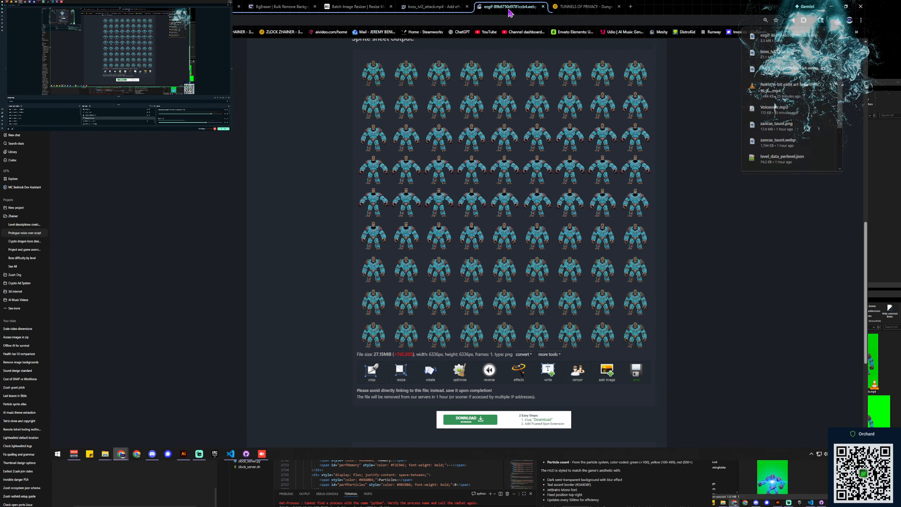
scroll(825, 242, "up", 15)
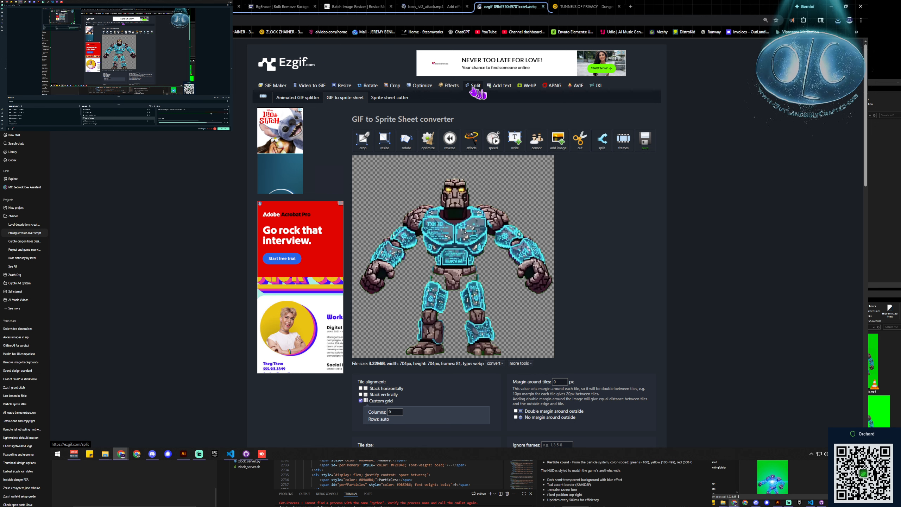
left_click(335, 109)
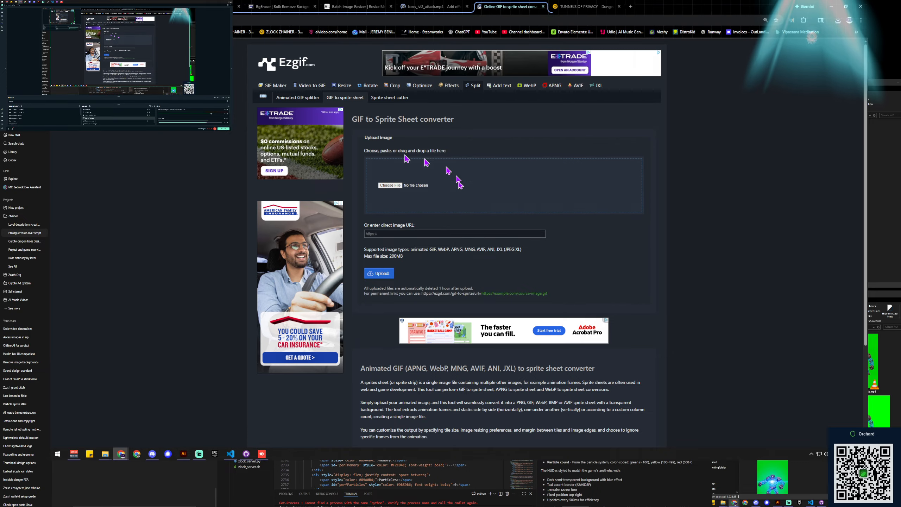
scroll(459, 181, "down", 2)
scroll(453, 162, "up", 1)
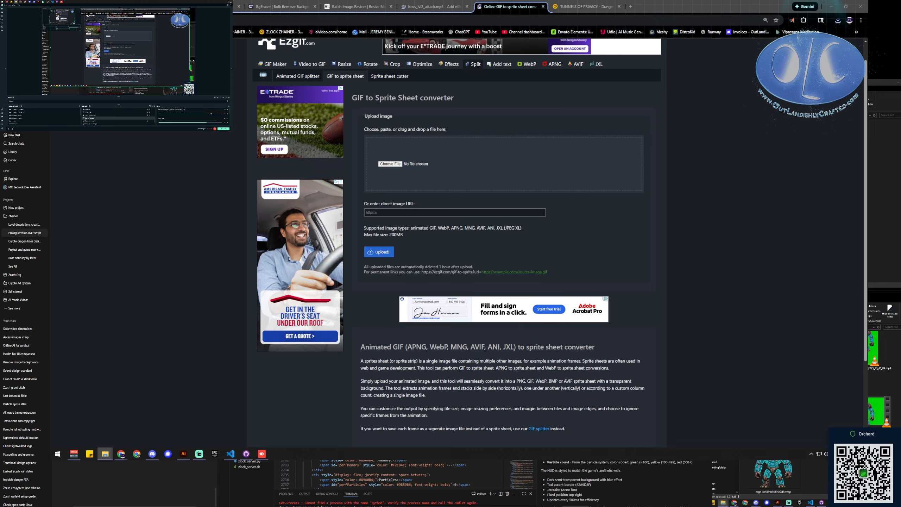
left_click_drag(876, 409, 880, 347)
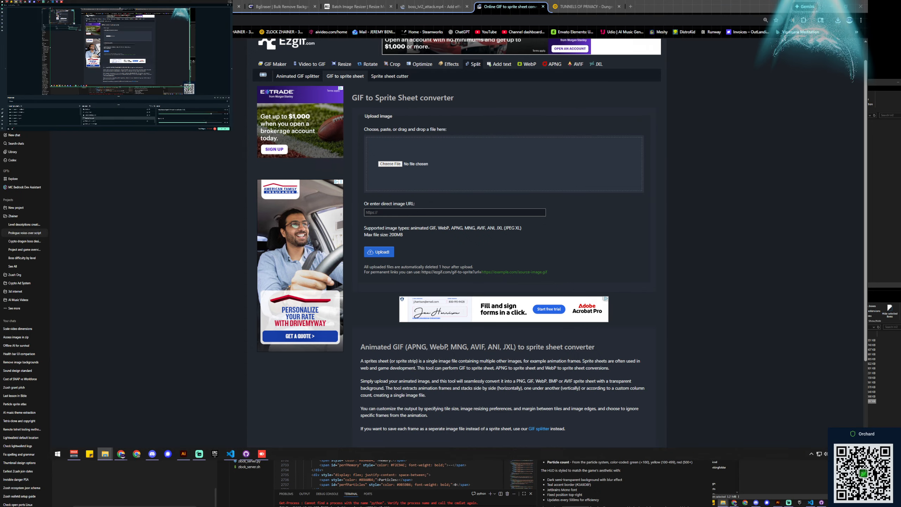
left_click_drag(710, 213, 462, 164)
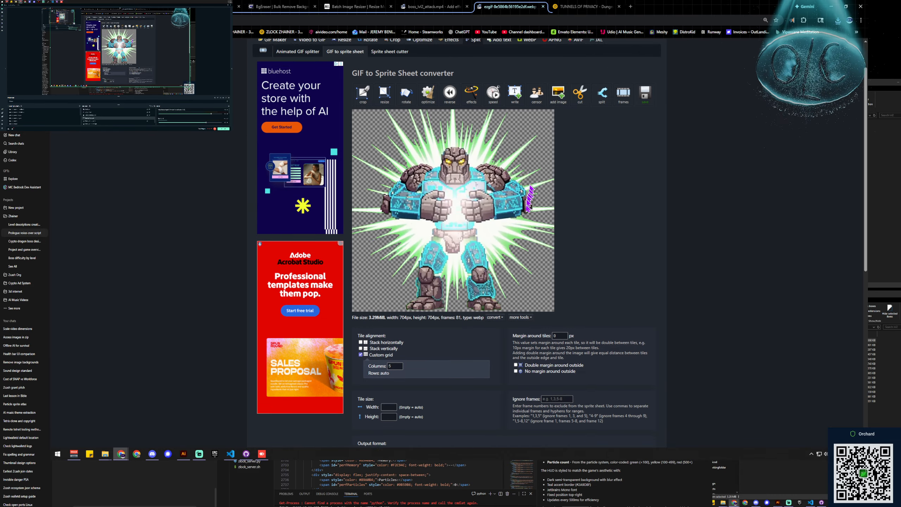
Convert the boss attack animation to a PNG sprite sheet using a custom grid with 9 columns
scroll(463, 301, "down", 3)
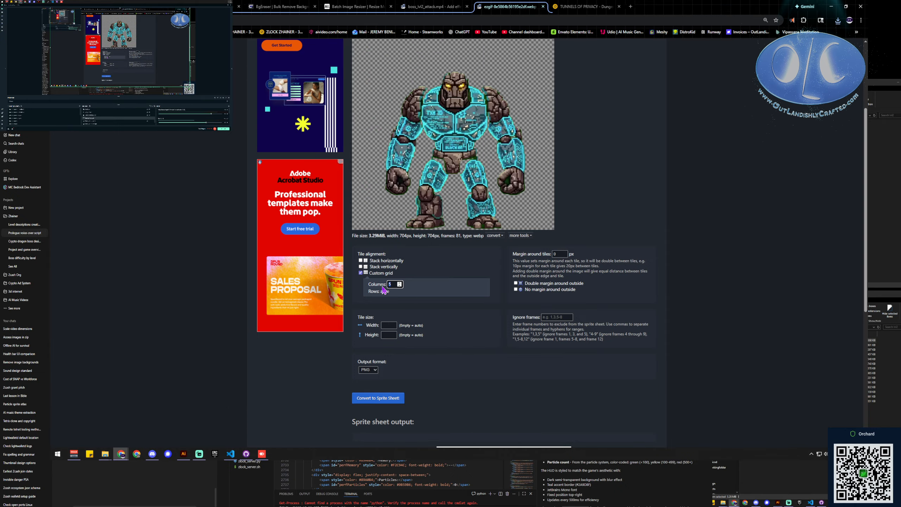
type("9")
scroll(405, 309, "down", 2)
left_click(387, 336)
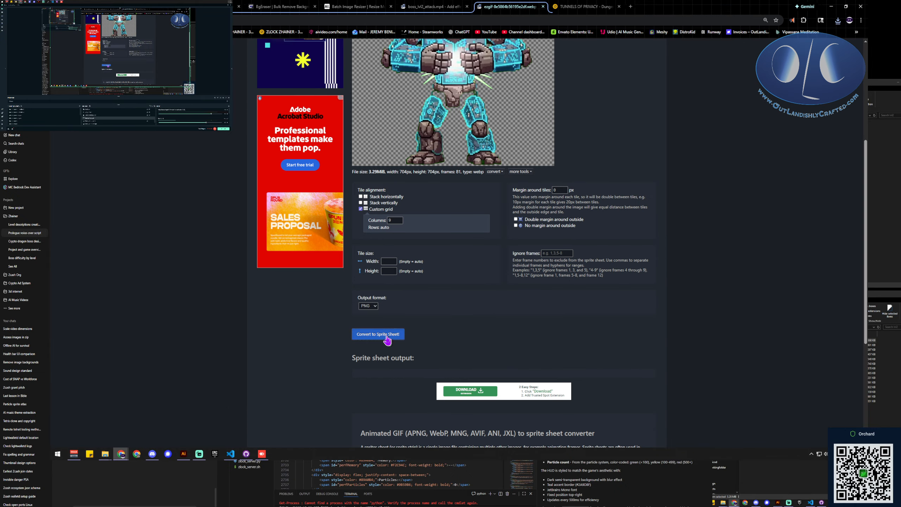
scroll(388, 319, "down", 2)
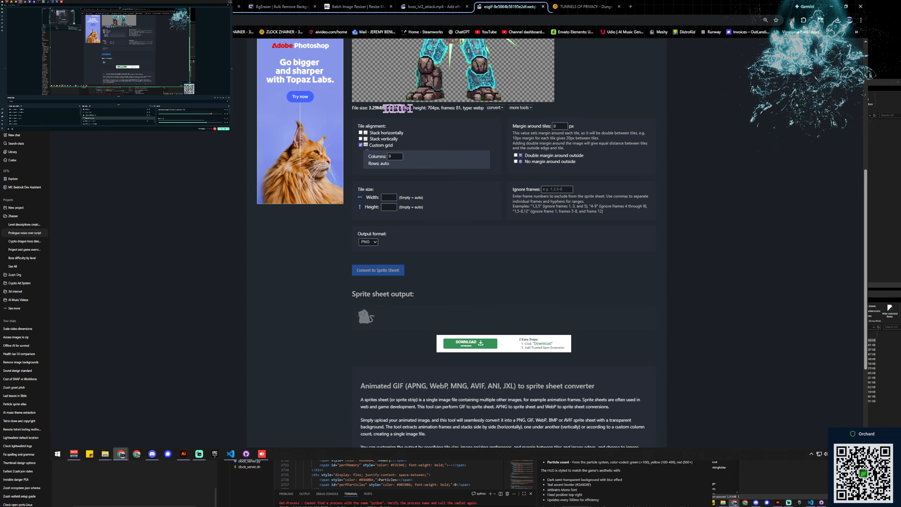
scroll(461, 265, "down", 2)
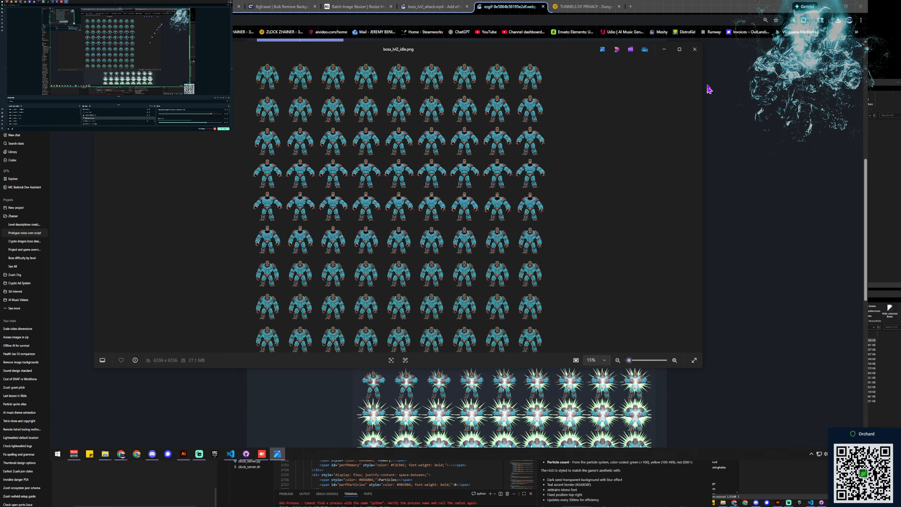
Close the idle sprite sheet preview and save the attack sprite sheet as boss_lvl2_attack.png in the lvl2 folder
left_click(695, 49)
scroll(571, 312, "down", 6)
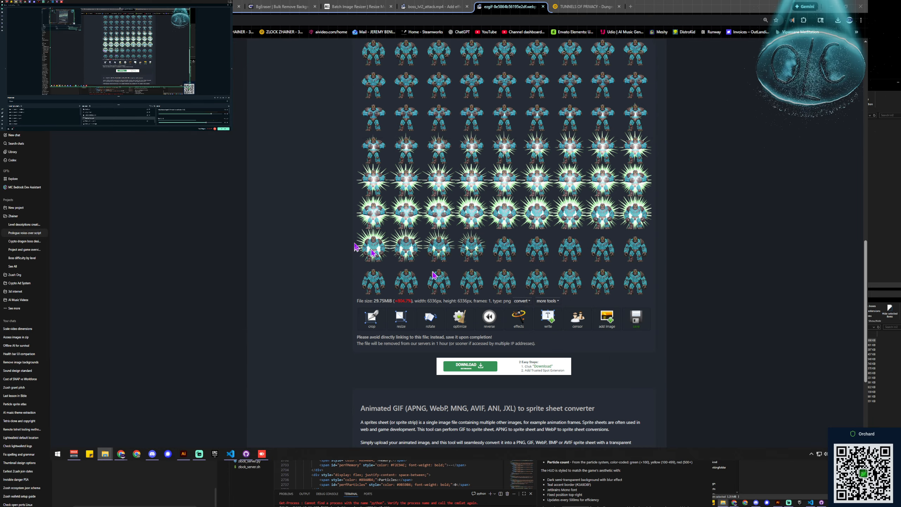
scroll(571, 141, "up", 2)
right_click(499, 193)
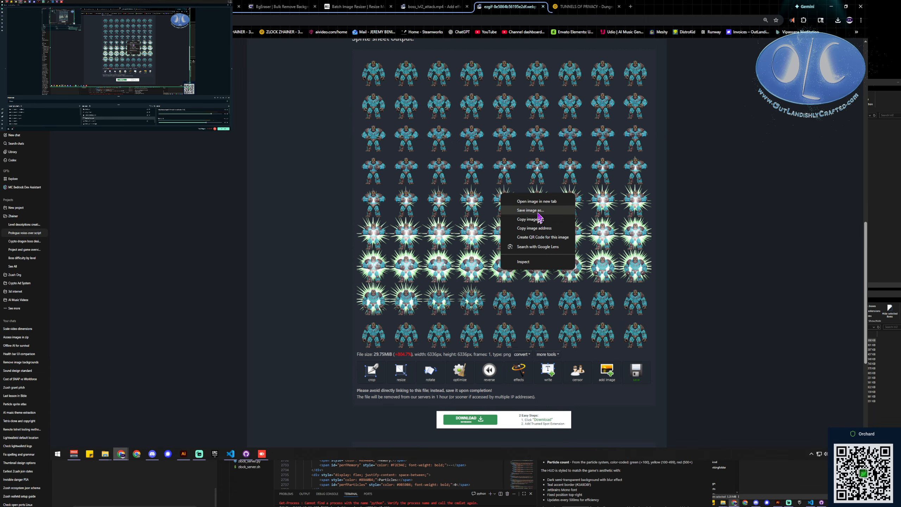
left_click(536, 218)
type("boss_lvl2_idle")
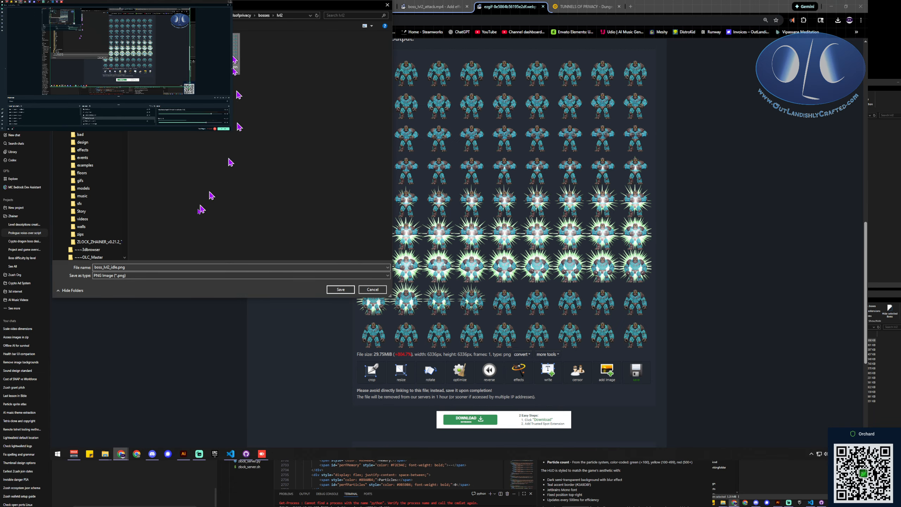
type(".png")
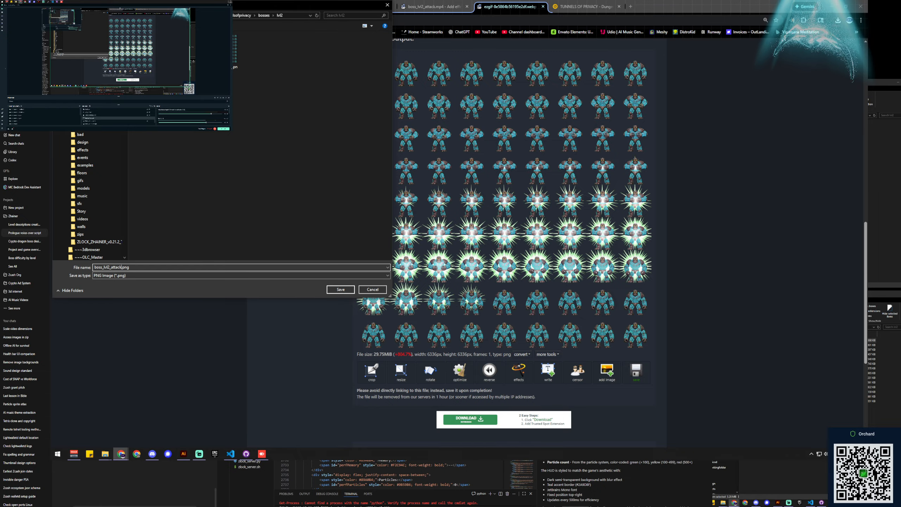
left_click(342, 290)
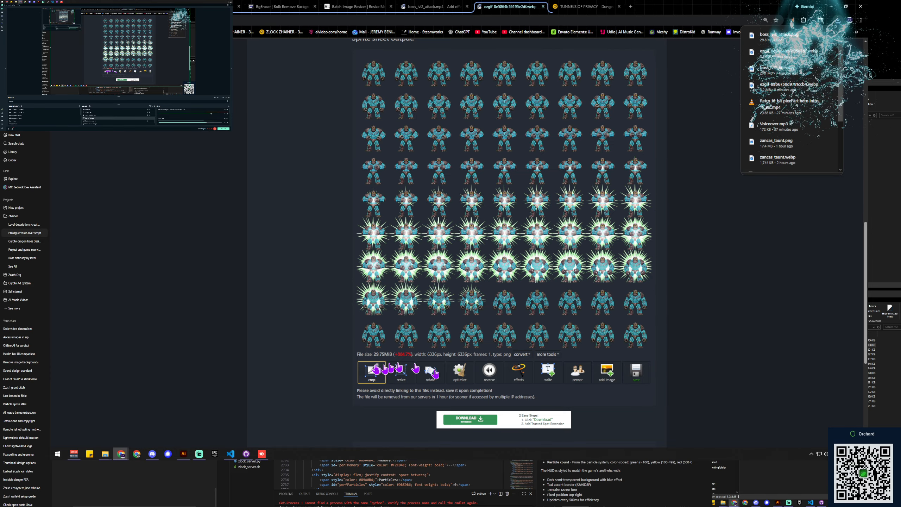
Check the frames and file size of the generated boss attack sprite sheet
left_click_drag(378, 355, 395, 356)
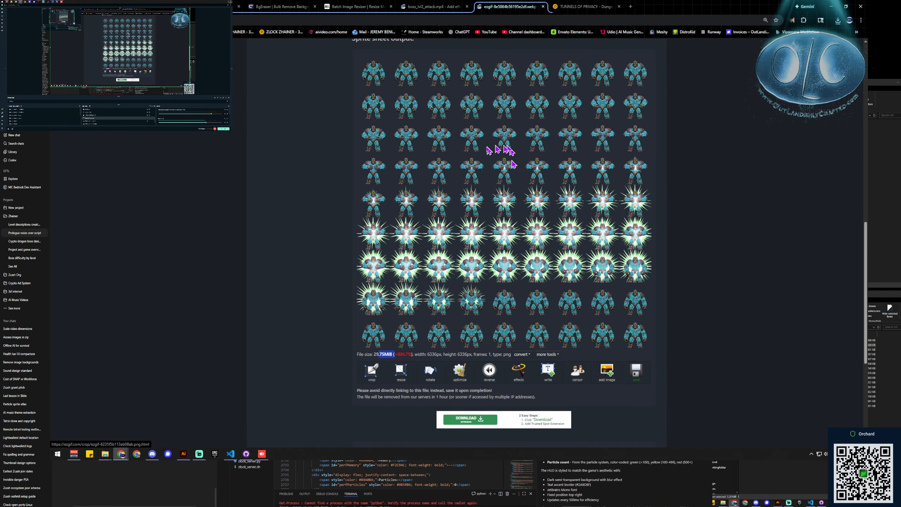
scroll(514, 151, "up", 2)
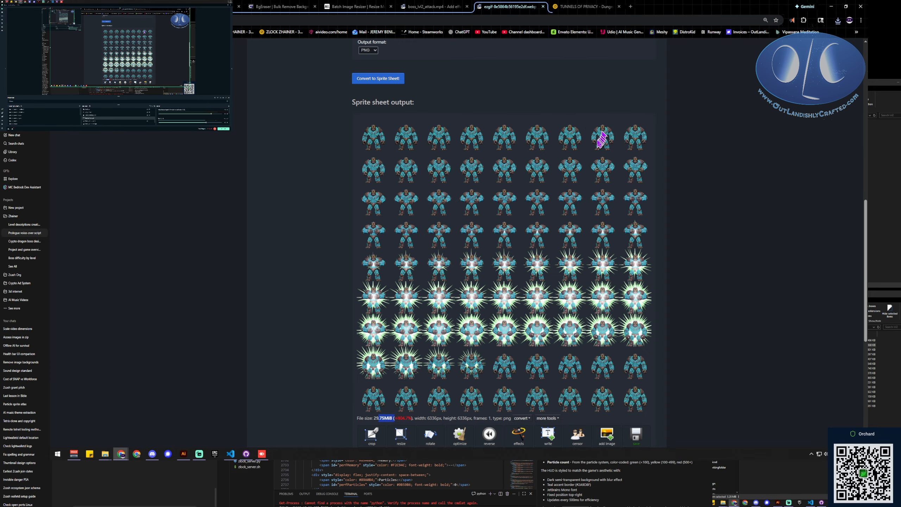
scroll(596, 125, "down", 1)
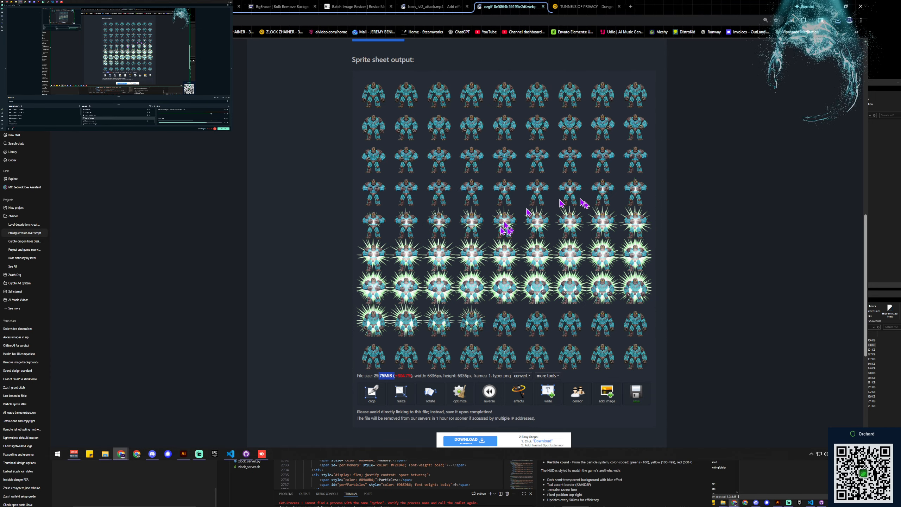
scroll(508, 213, "up", 1)
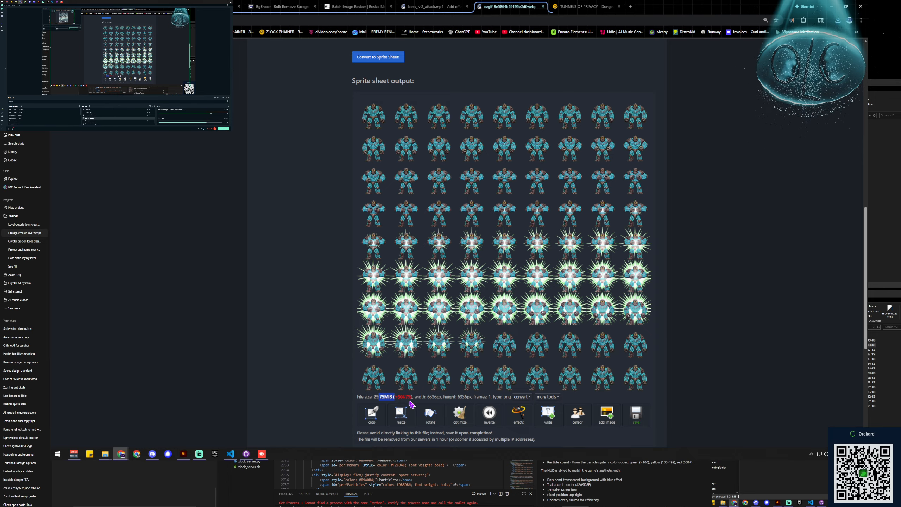
double_click(385, 396)
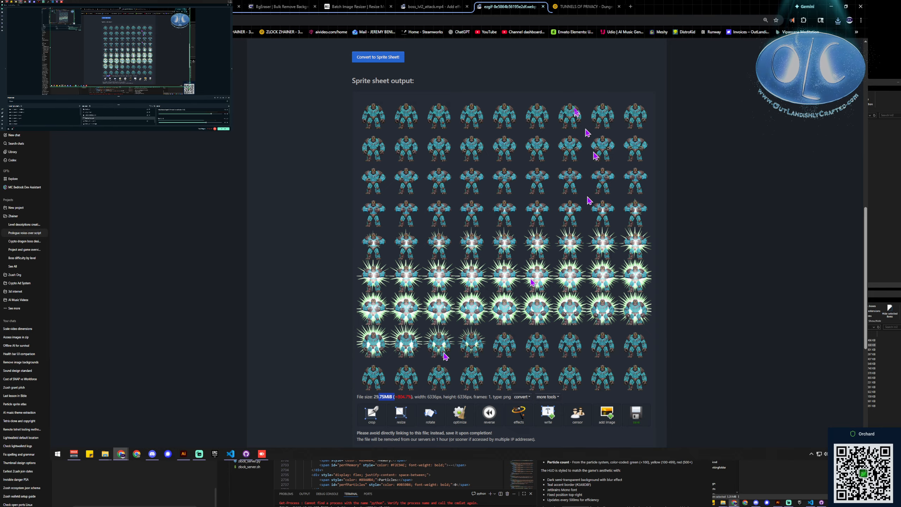
Use Taunt for the current turn in the Tunnels of Privacy game and check the boss_lvl2_idle.png sprite sheet
left_click(587, 8)
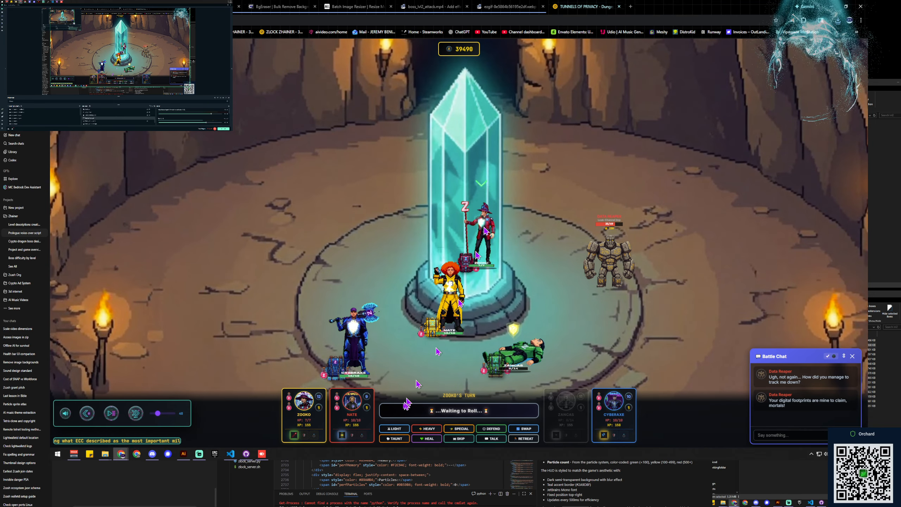
left_click(394, 439)
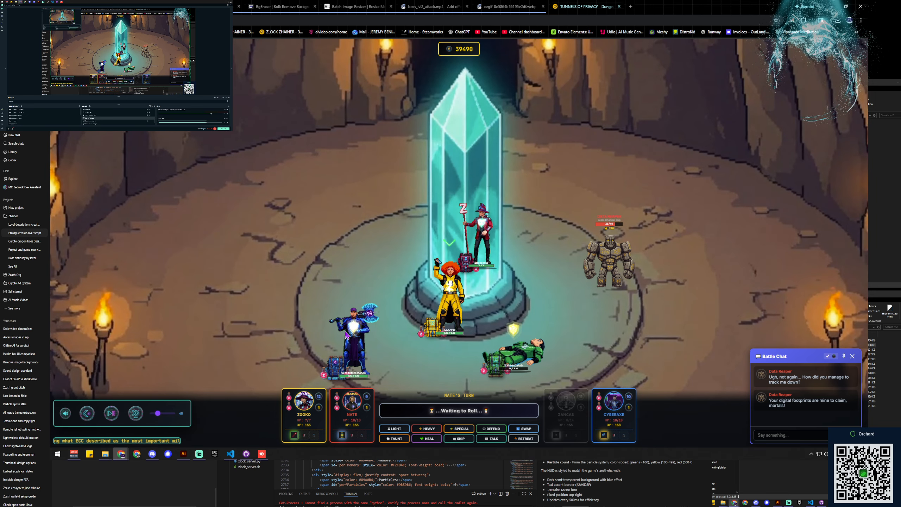
key("super+e")
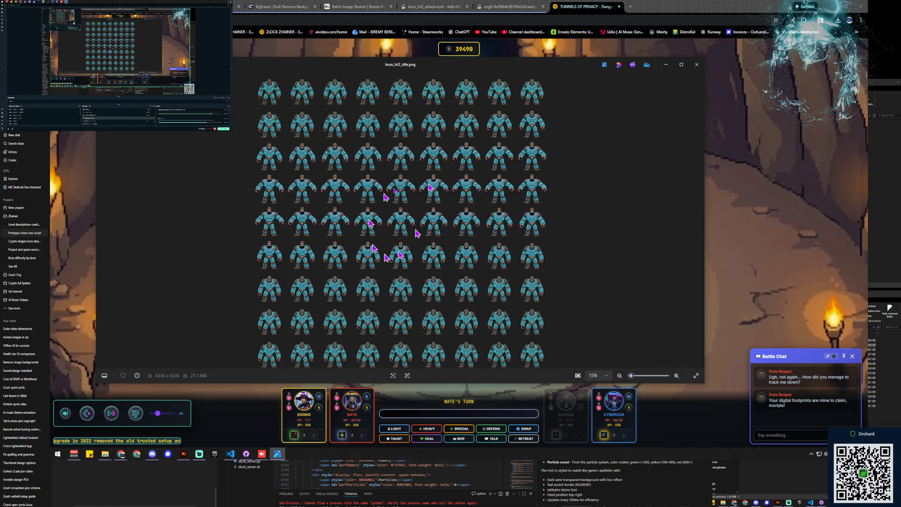
left_click(696, 64)
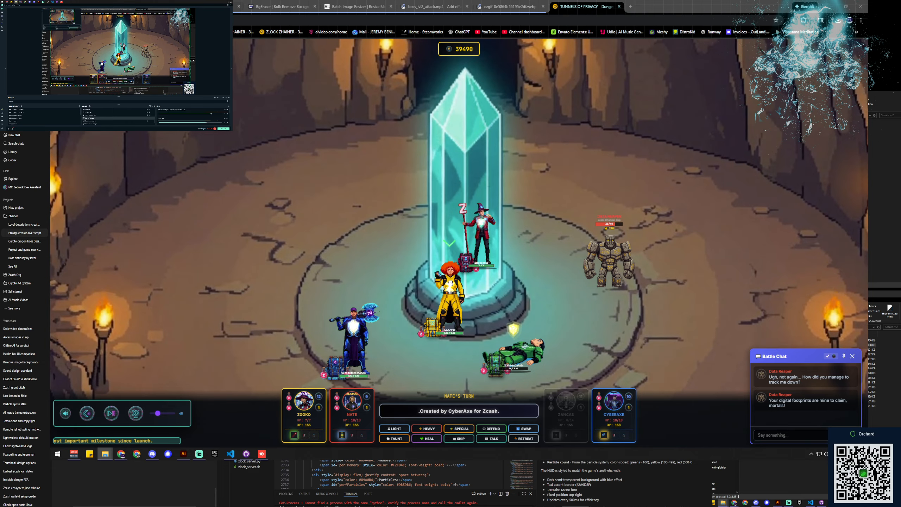
Review the attack sprite sheet, the processed boss animation, and the color-to-transparency settings used on the green-screen source
left_click(213, 7)
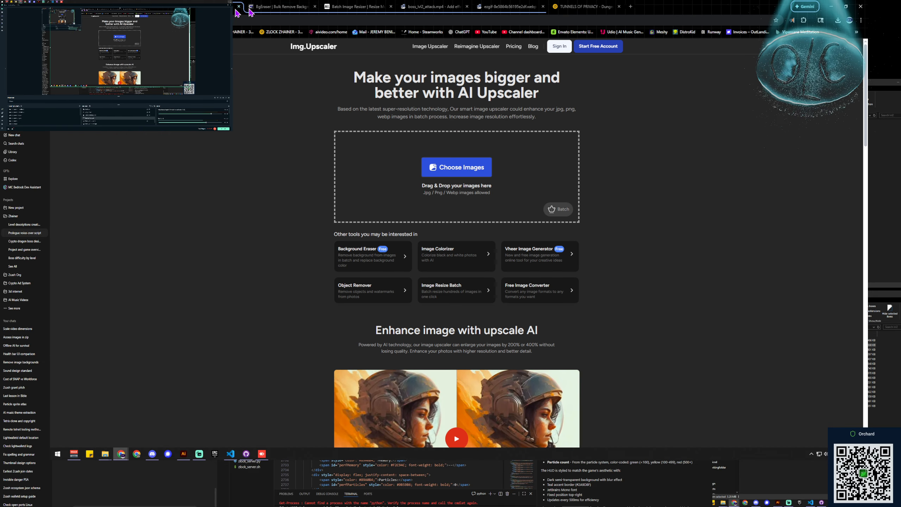
left_click(499, 10)
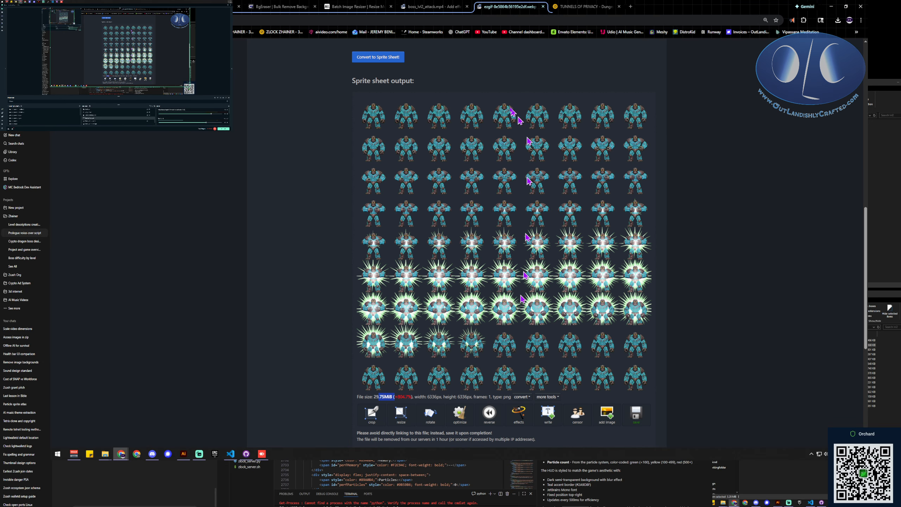
left_click(445, 9)
scroll(549, 231, "up", 3)
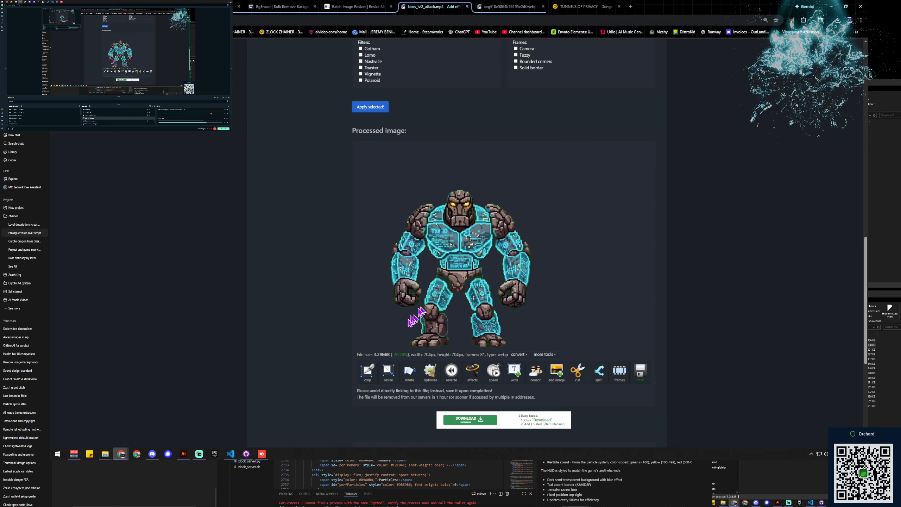
scroll(412, 210, "up", 1)
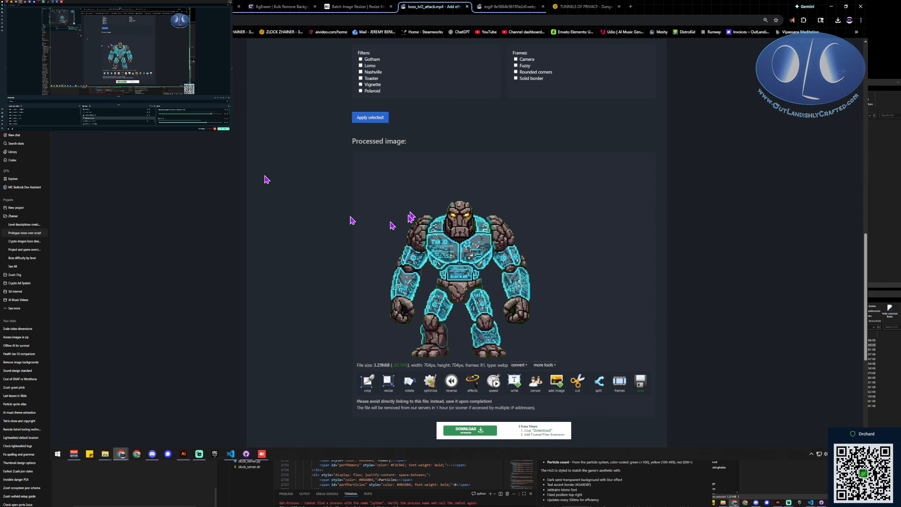
scroll(489, 269, "down", 4)
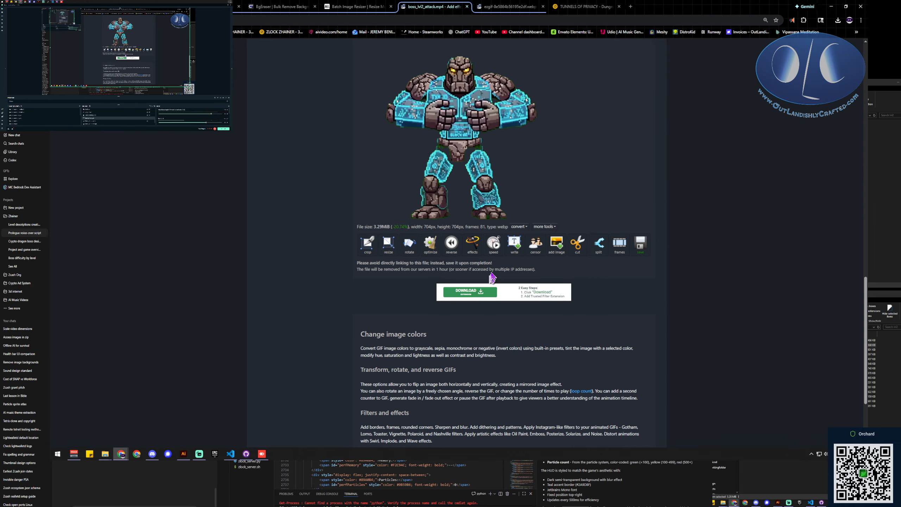
scroll(493, 269, "up", 3)
scroll(495, 268, "up", 9)
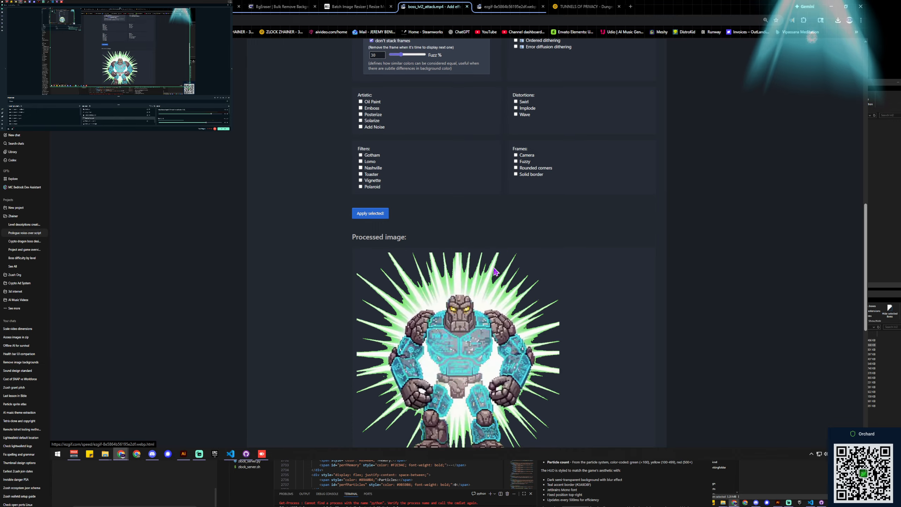
scroll(496, 273, "up", 8)
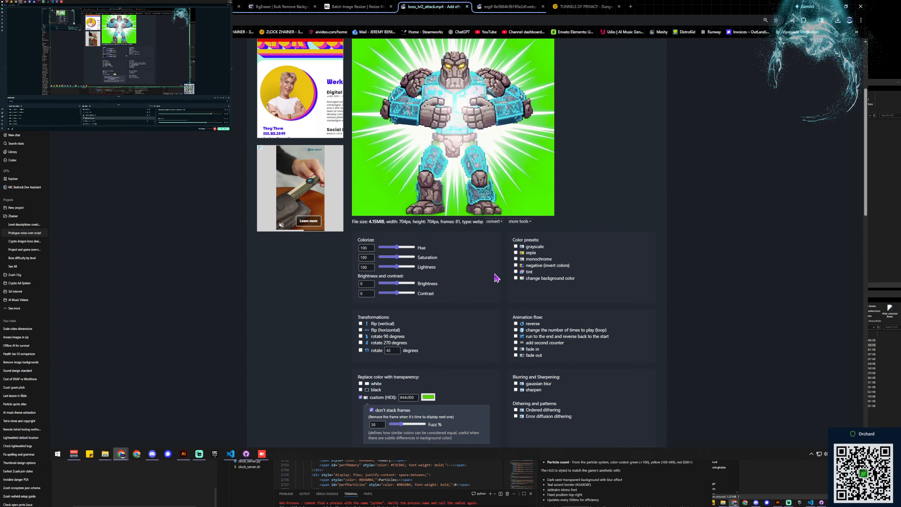
scroll(496, 282, "down", 12)
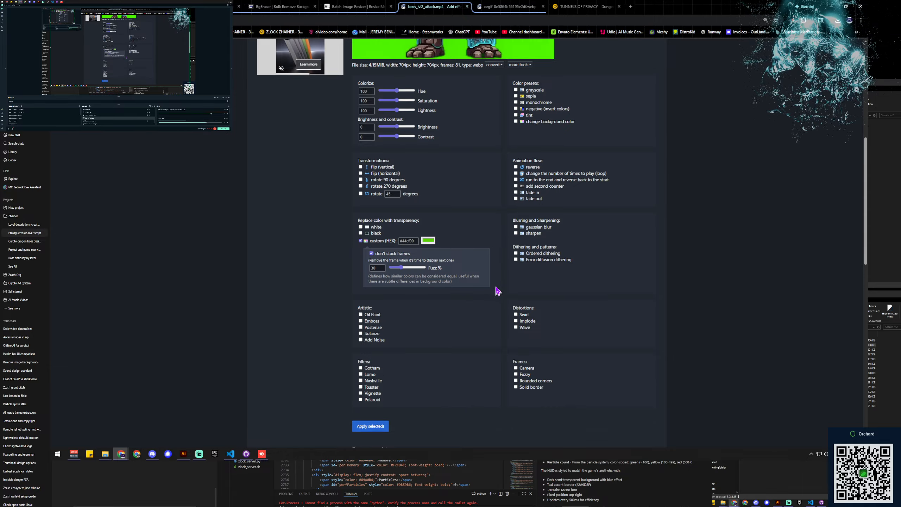
Compare the green-screen source animation of the boss attack with the processed transparent result, checking how its light-burst frames came out
scroll(497, 281, "down", 4)
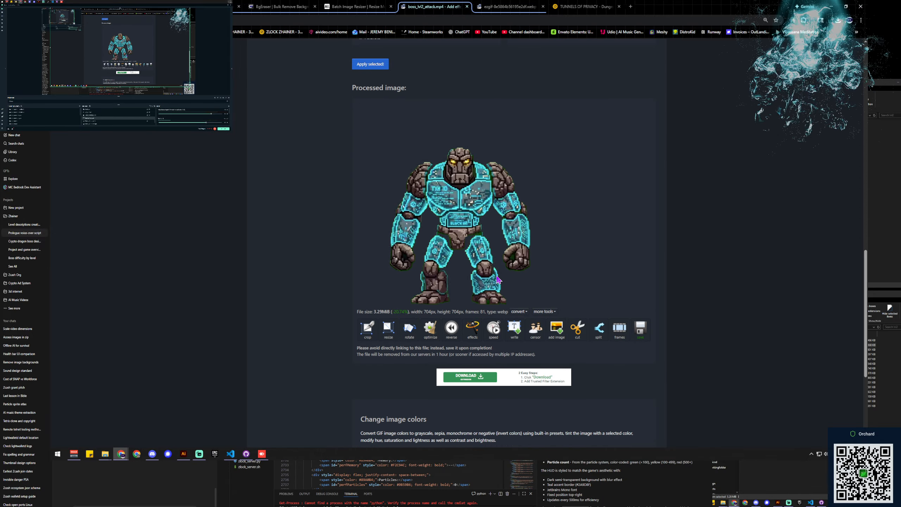
scroll(497, 277, "up", 7)
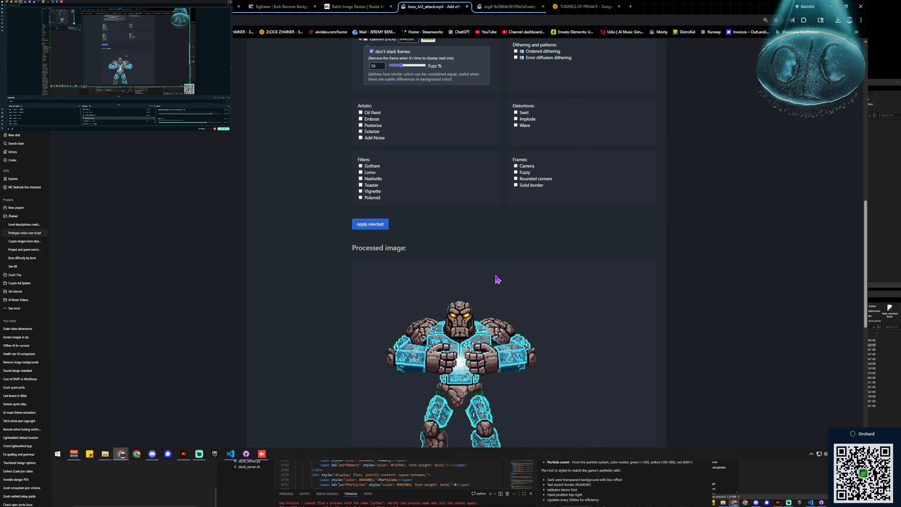
scroll(497, 277, "up", 5)
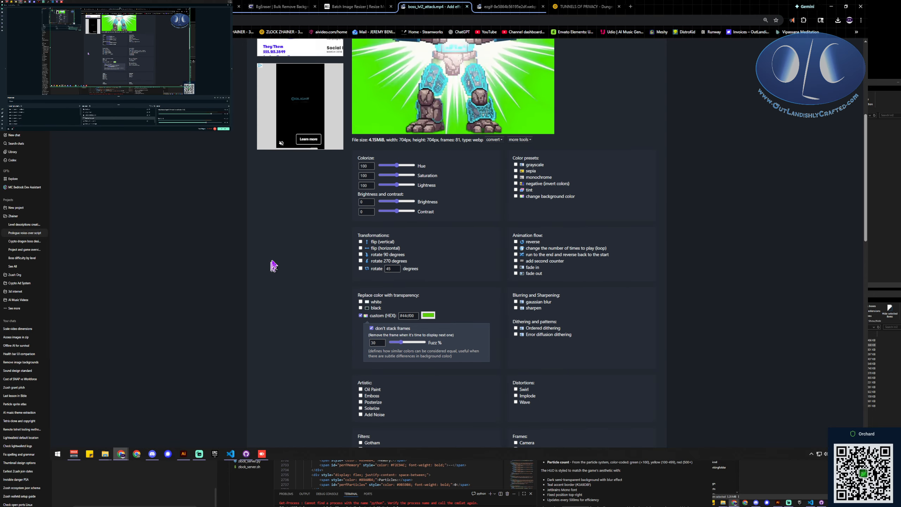
scroll(277, 267, "up", 2)
scroll(277, 266, "up", 5)
scroll(276, 276, "down", 7)
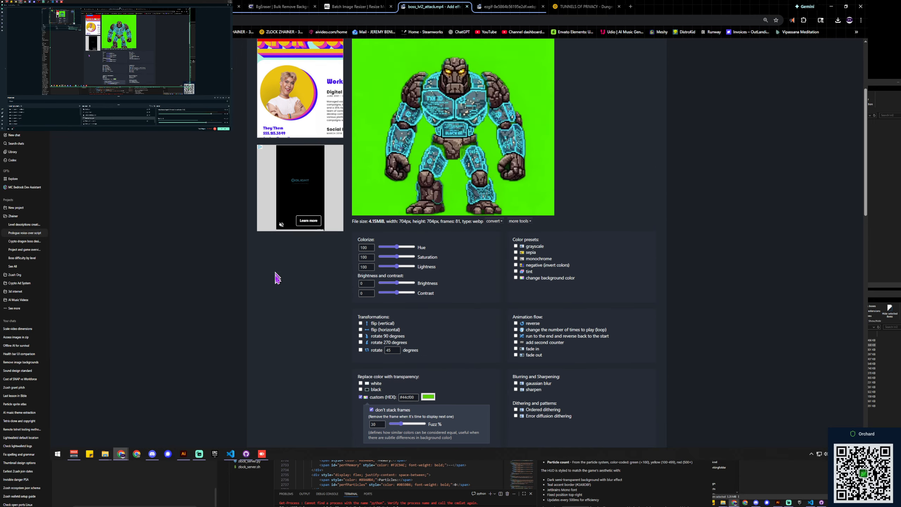
scroll(280, 279, "down", 10)
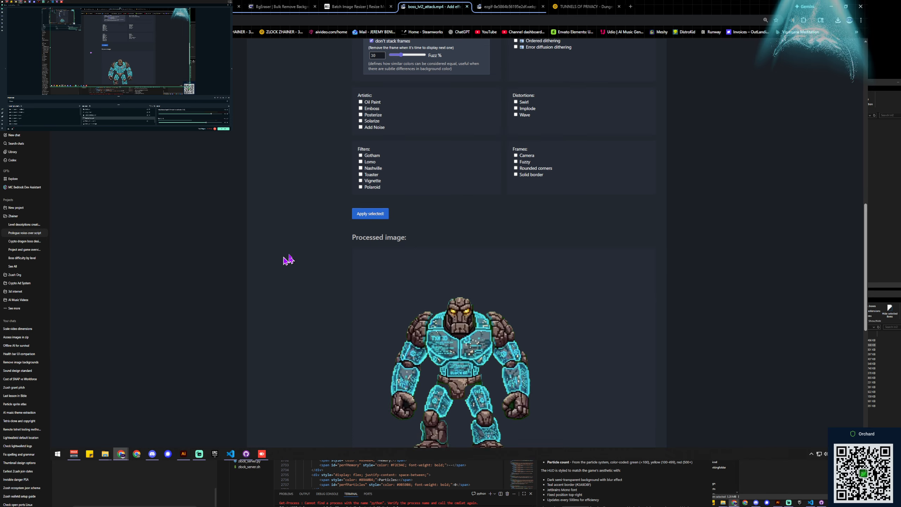
scroll(290, 251, "down", 2)
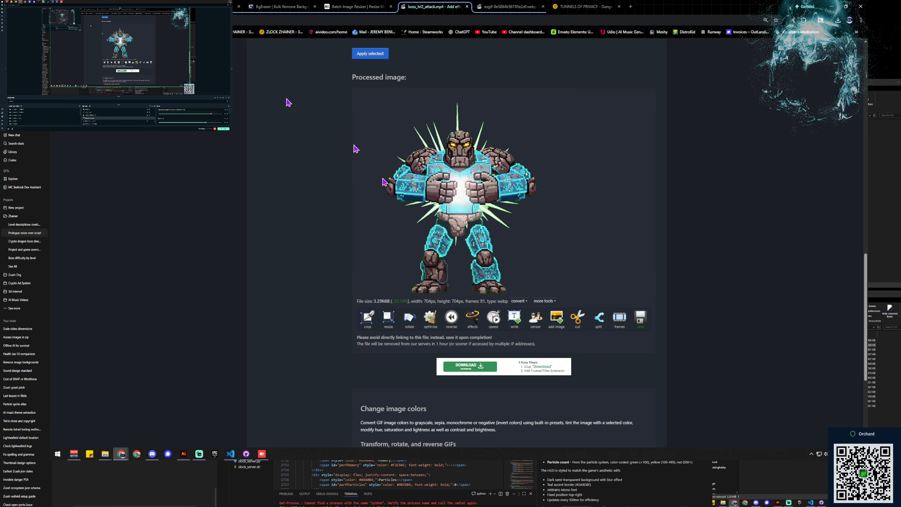